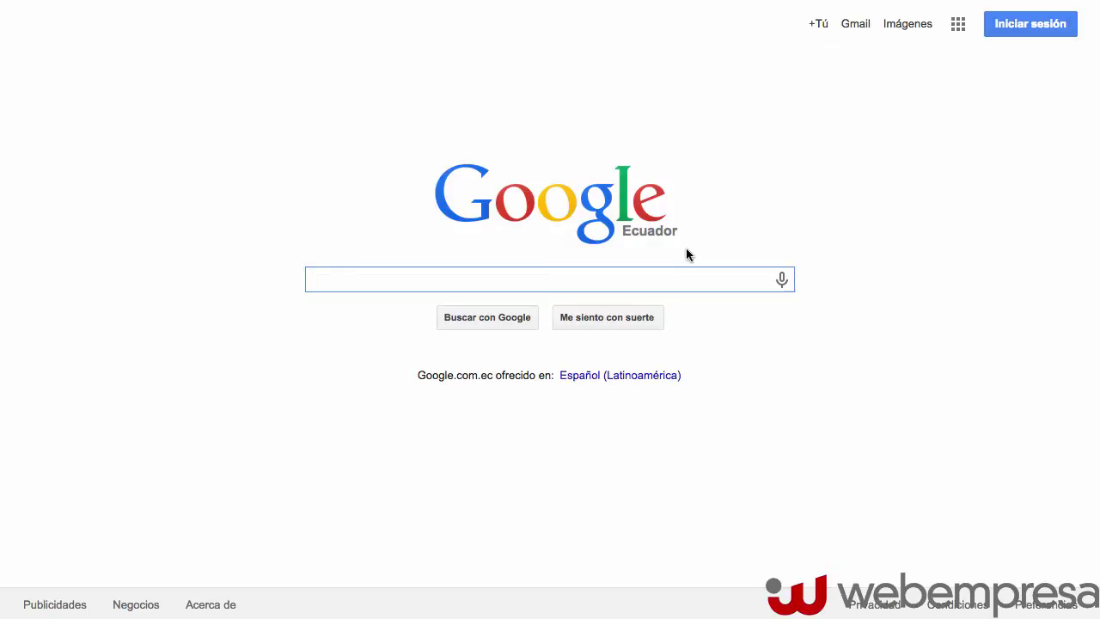
Search Google for "zoom virtuemart" and open the Magic Zoom VirtueMart component result.
text(zom)
key(BackSpace)
text(oom v)
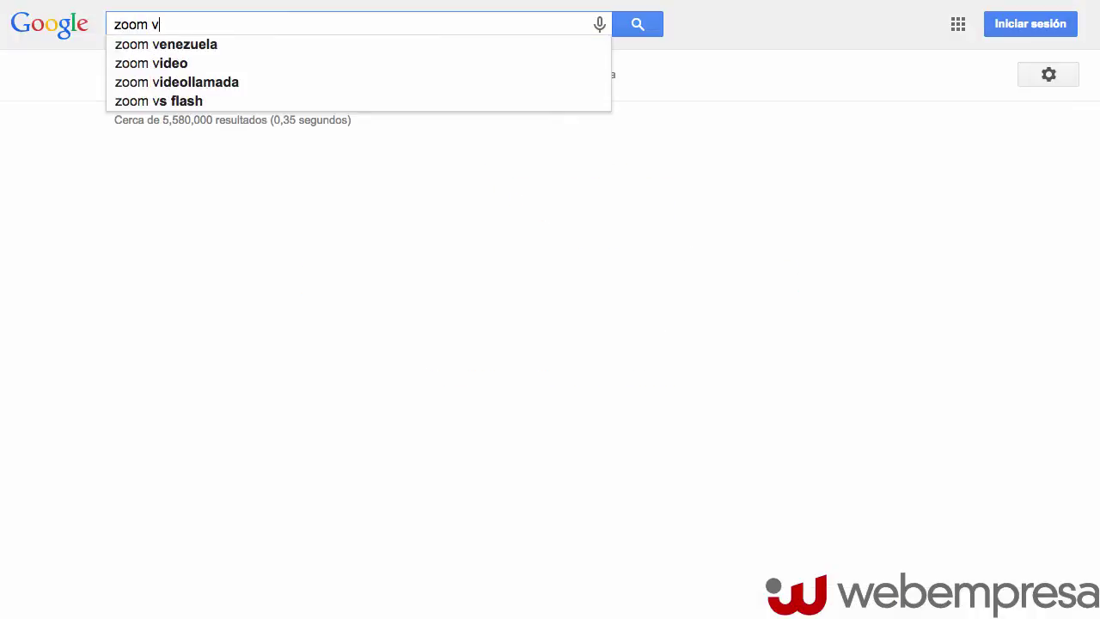
text(irtue)
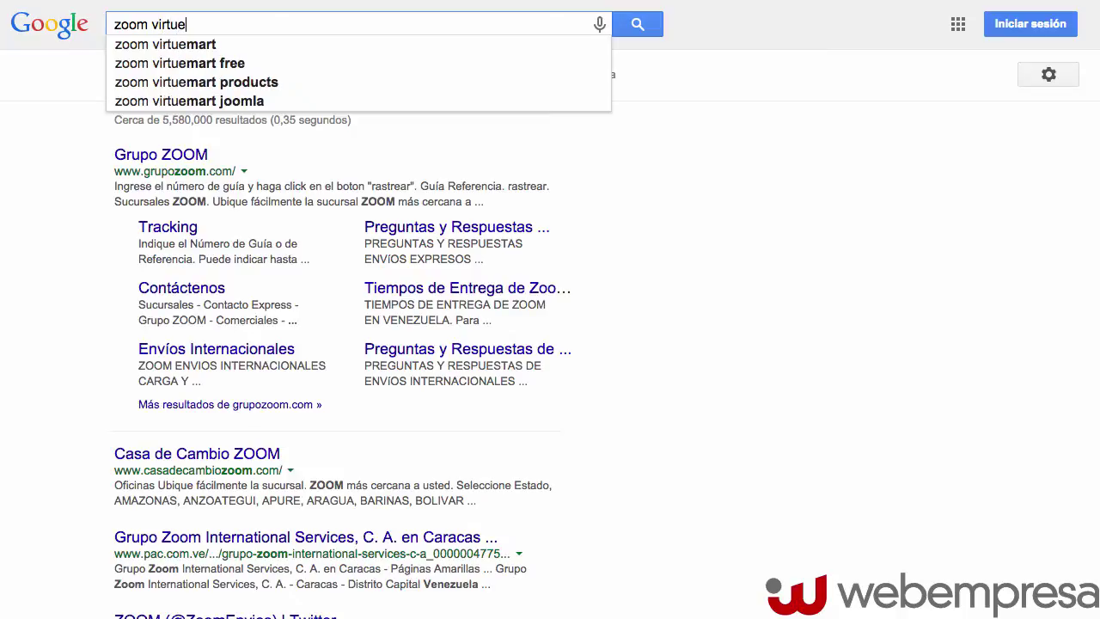
text(mart)
key(Return)
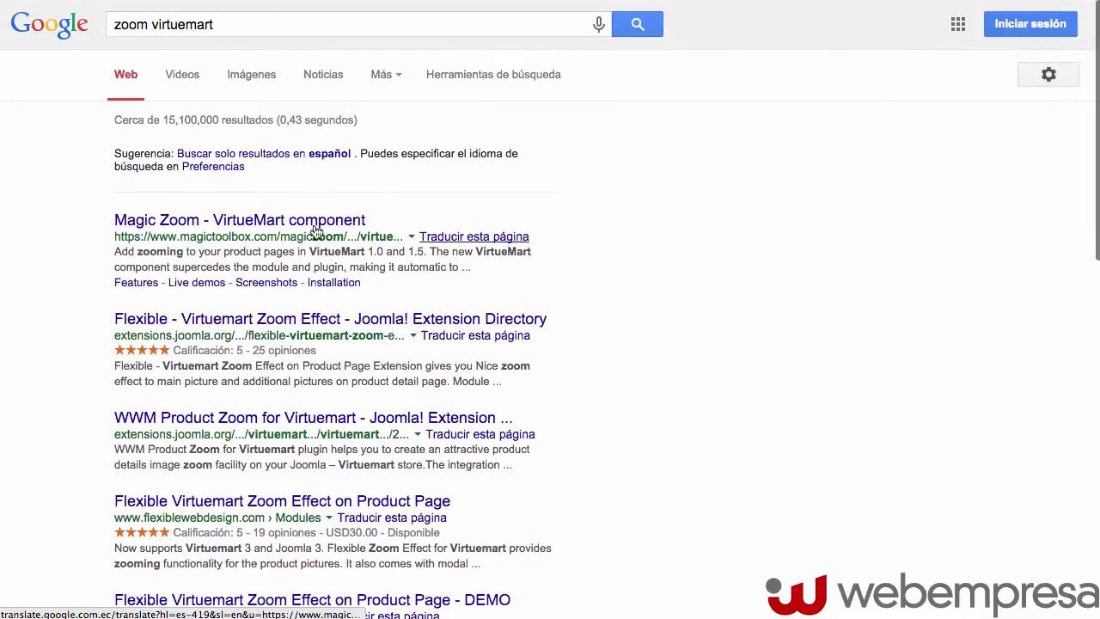
click(274, 223)
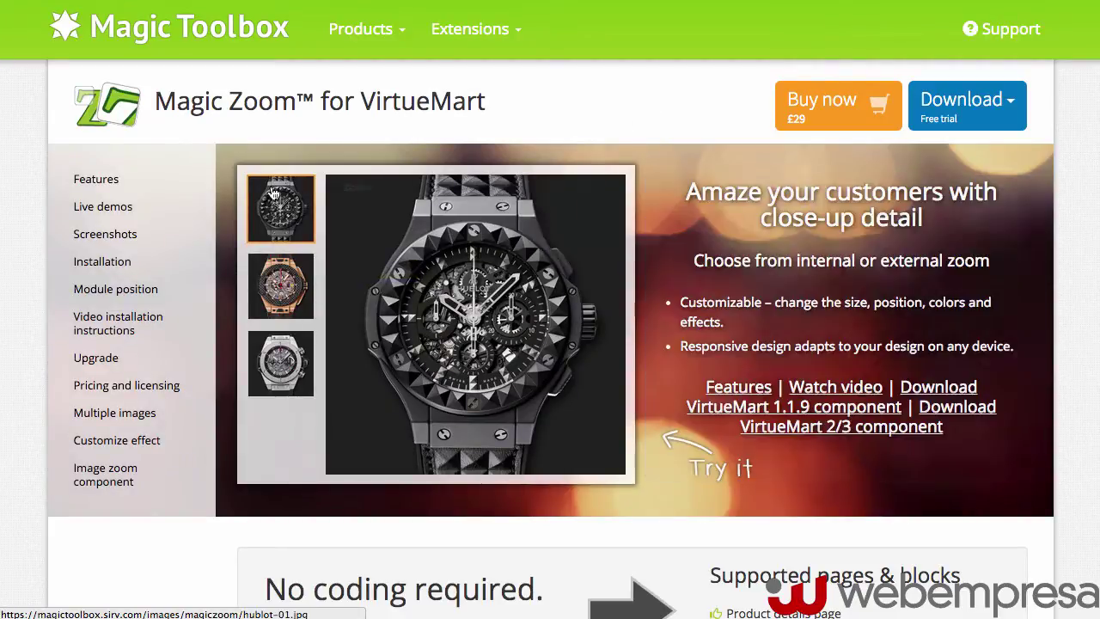
Examine the Magic Zoom for VirtueMart zoom demo, download options and supported VirtueMart versions.
mouse_move(578, 311)
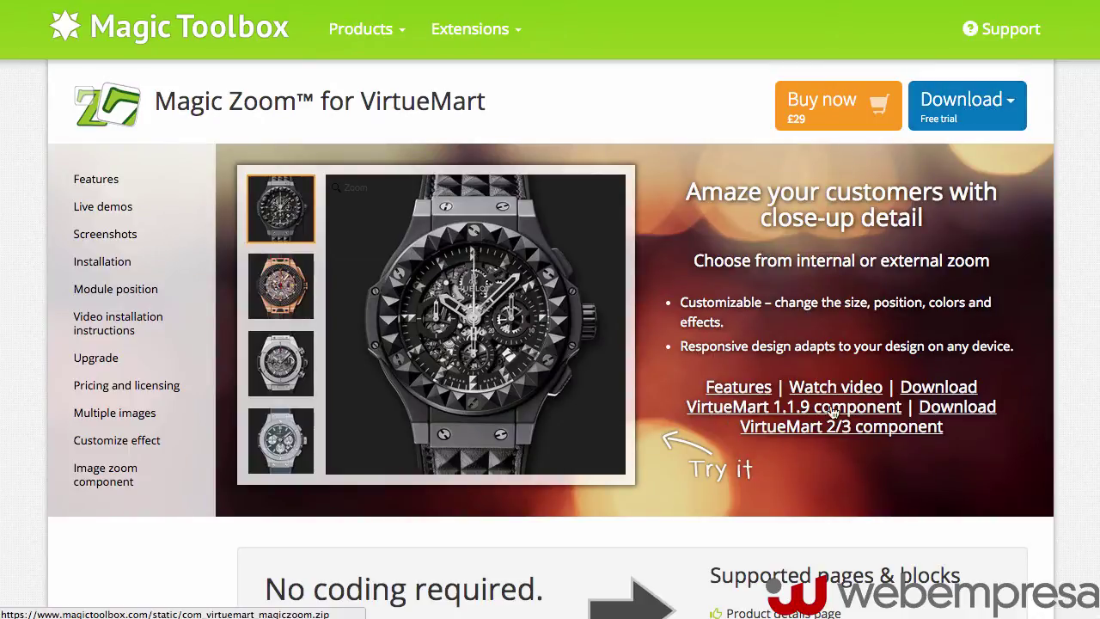
scroll(843, 420, down, 4)
scroll(850, 416, down, 1)
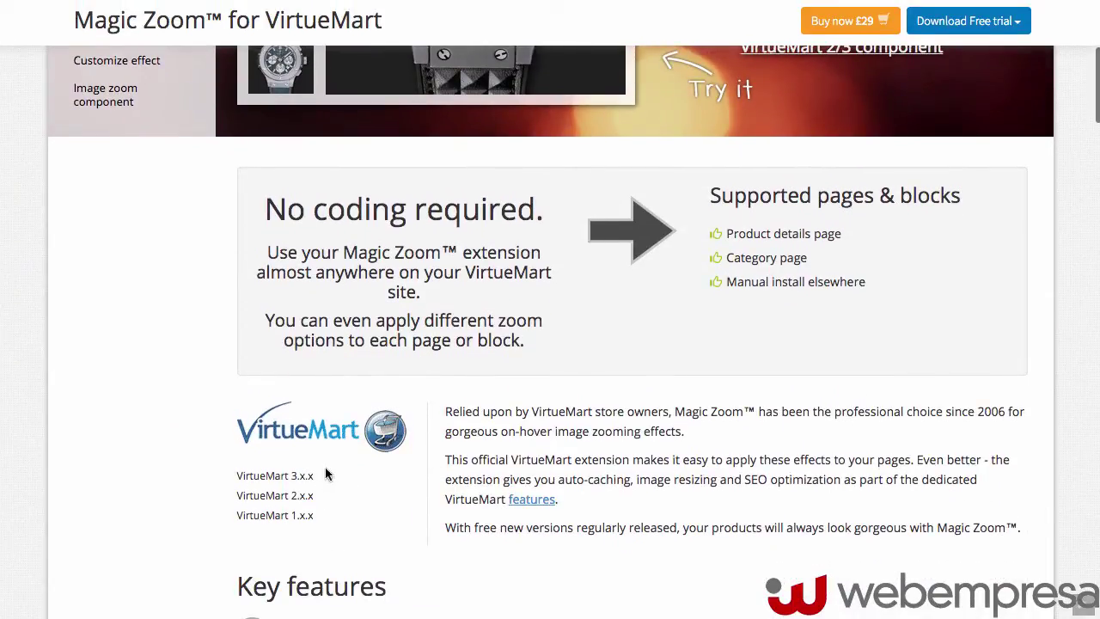
scroll(736, 203, up, 5)
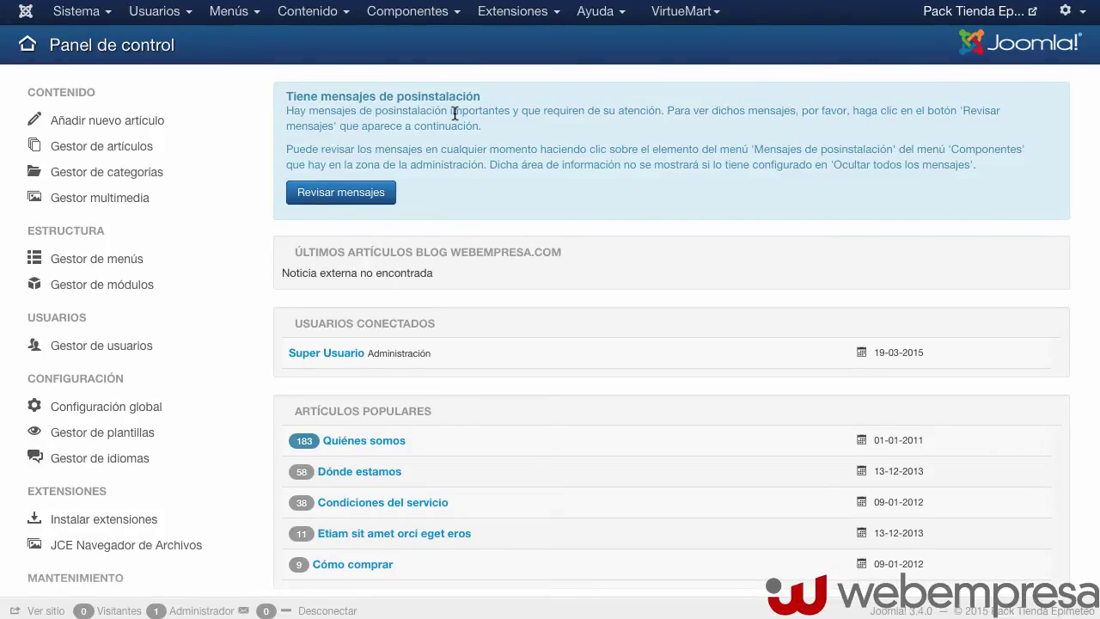
In the Joomla administration's extension manager, upload and install the com_virtuemart_magiczoom.zip package from Descargas.
click(419, 12)
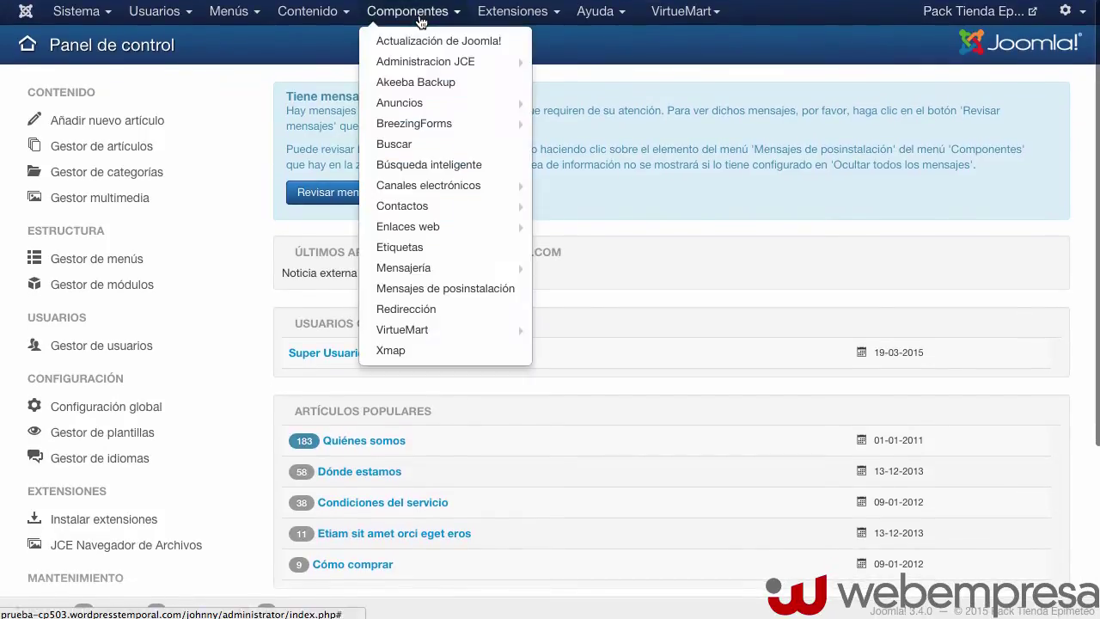
mouse_move(419, 327)
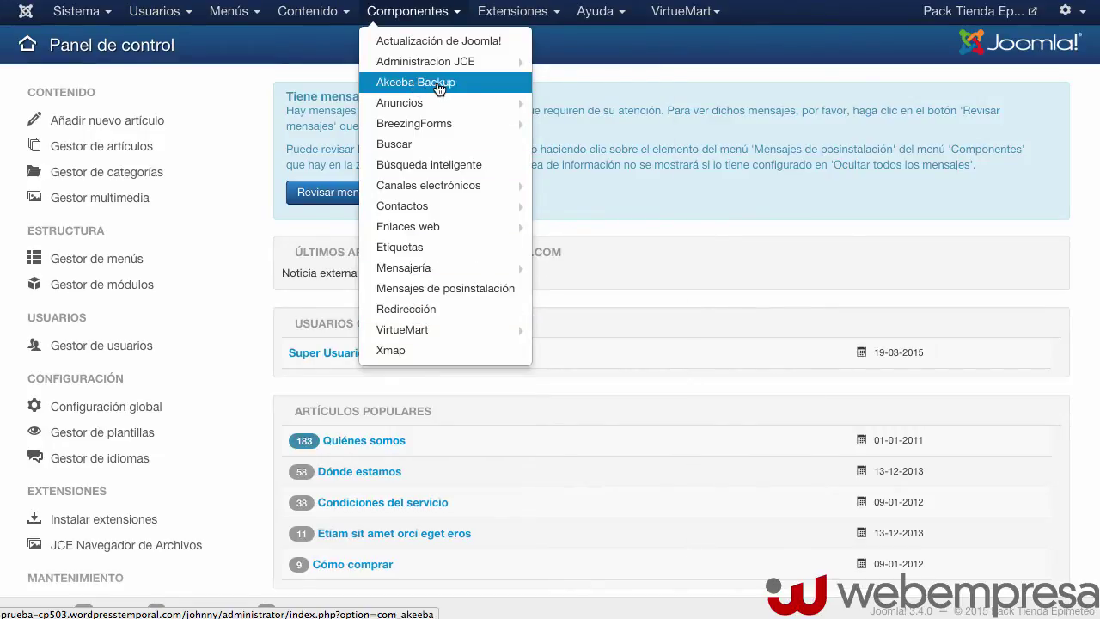
click(502, 19)
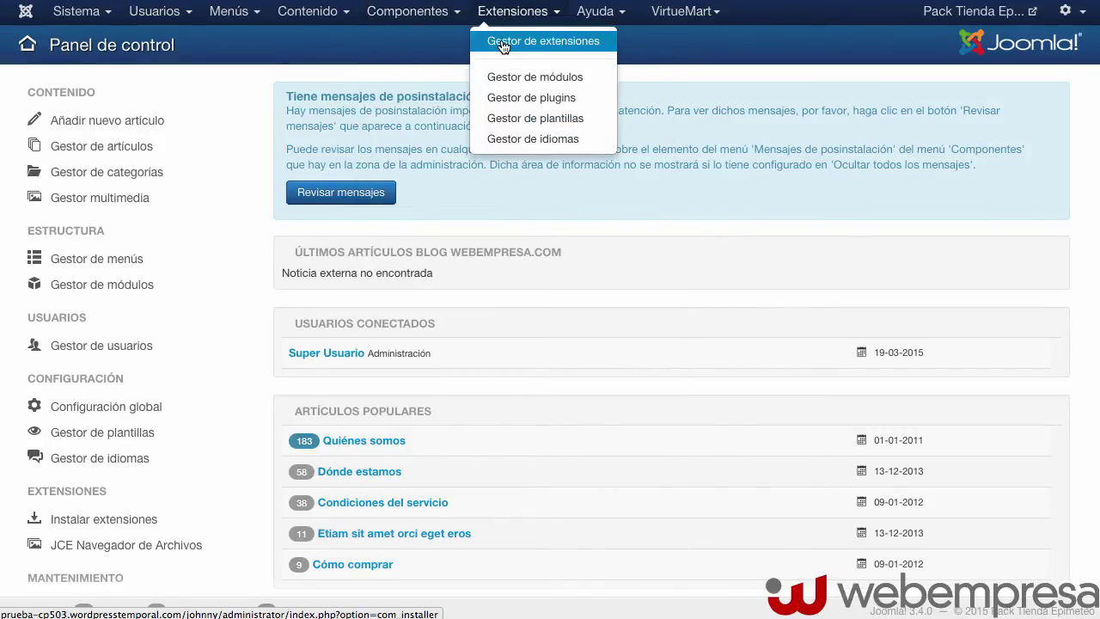
click(498, 43)
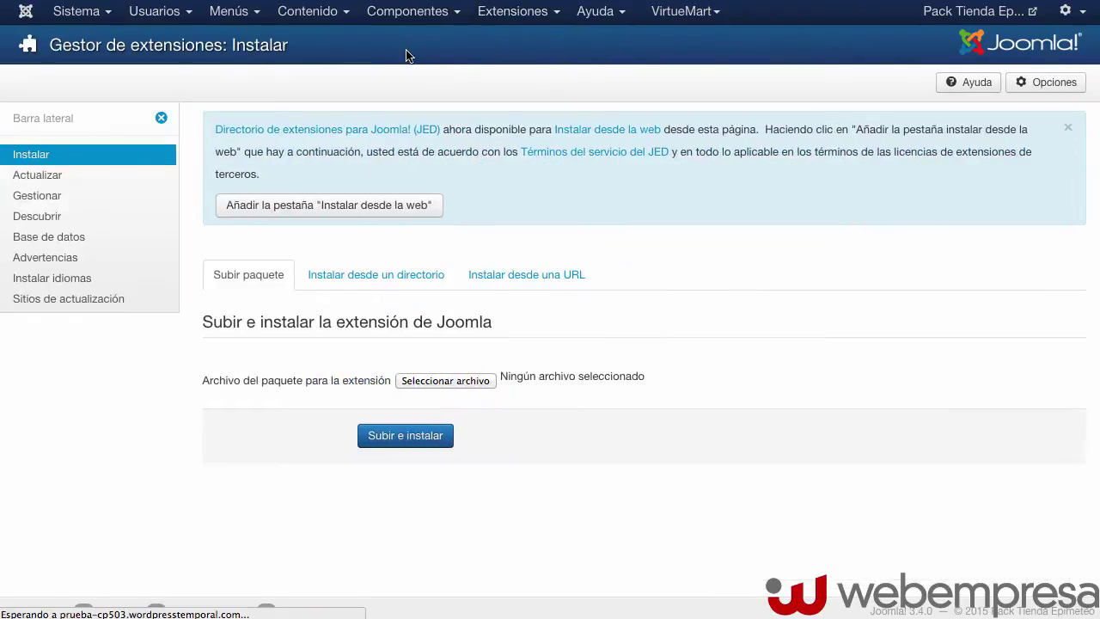
click(438, 379)
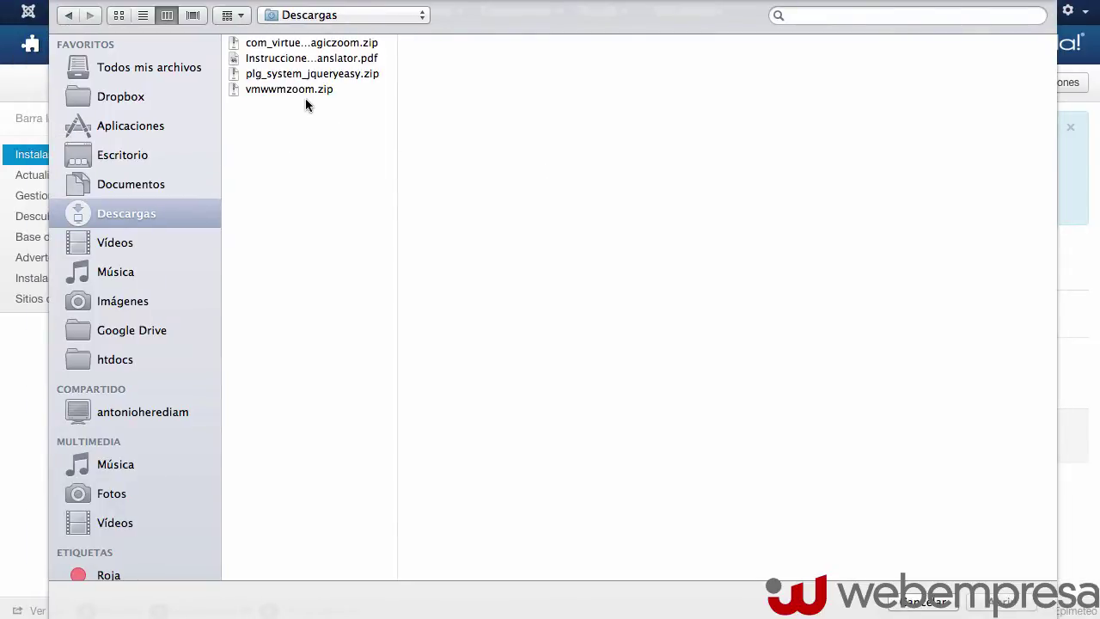
double_click(304, 44)
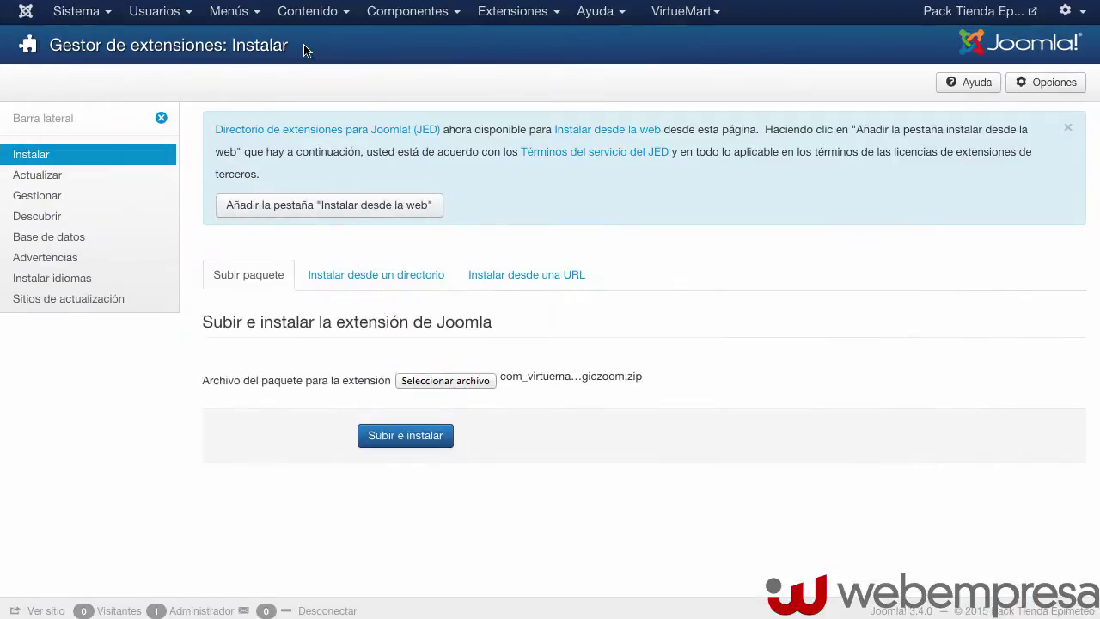
click(403, 436)
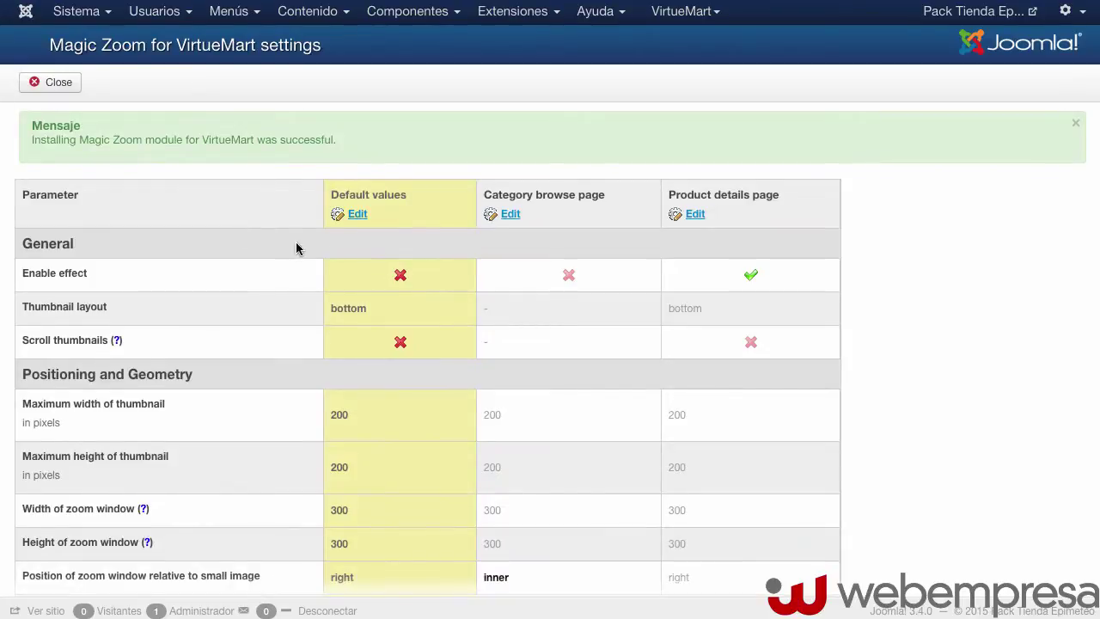
scroll(396, 254, down, 1)
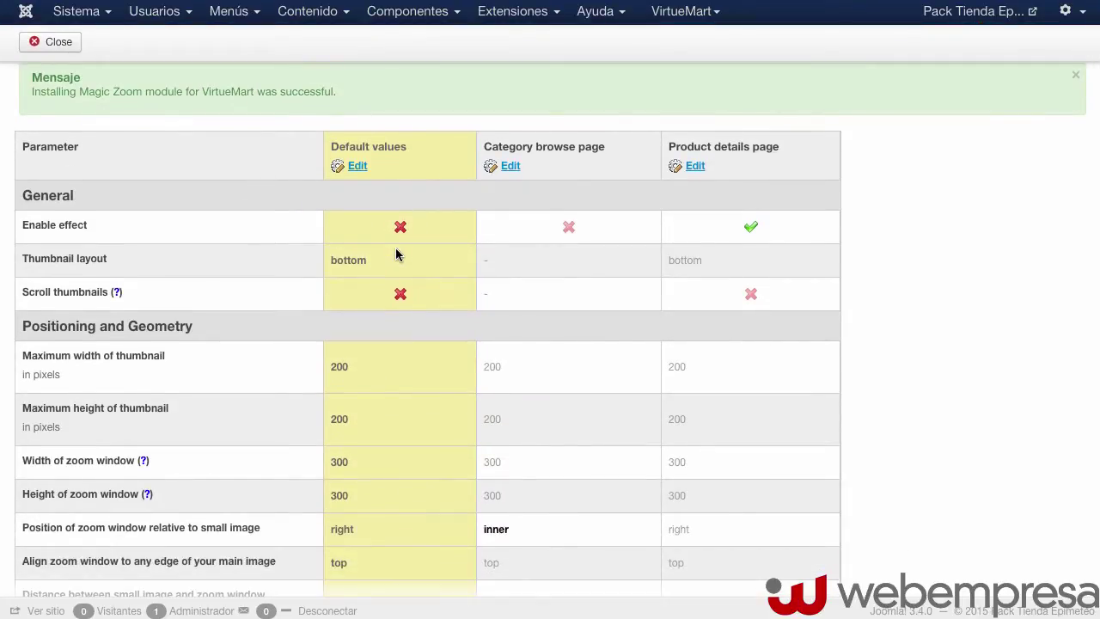
scroll(396, 254, up, 1)
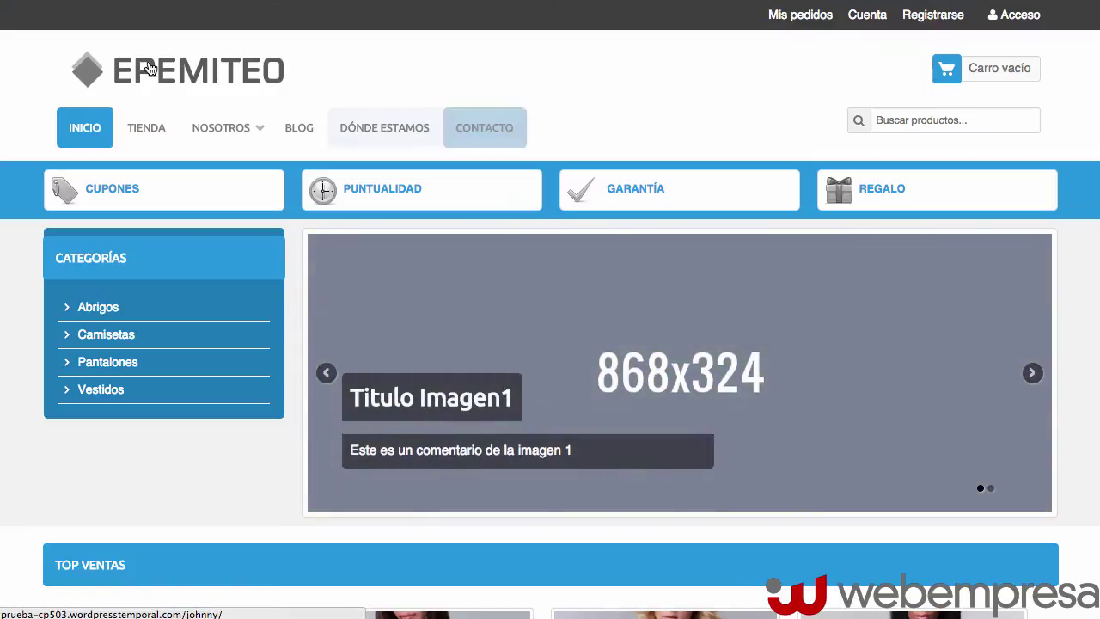
On the Epemiteo storefront, open the Vestido corto details page from the store's featured products.
click(152, 136)
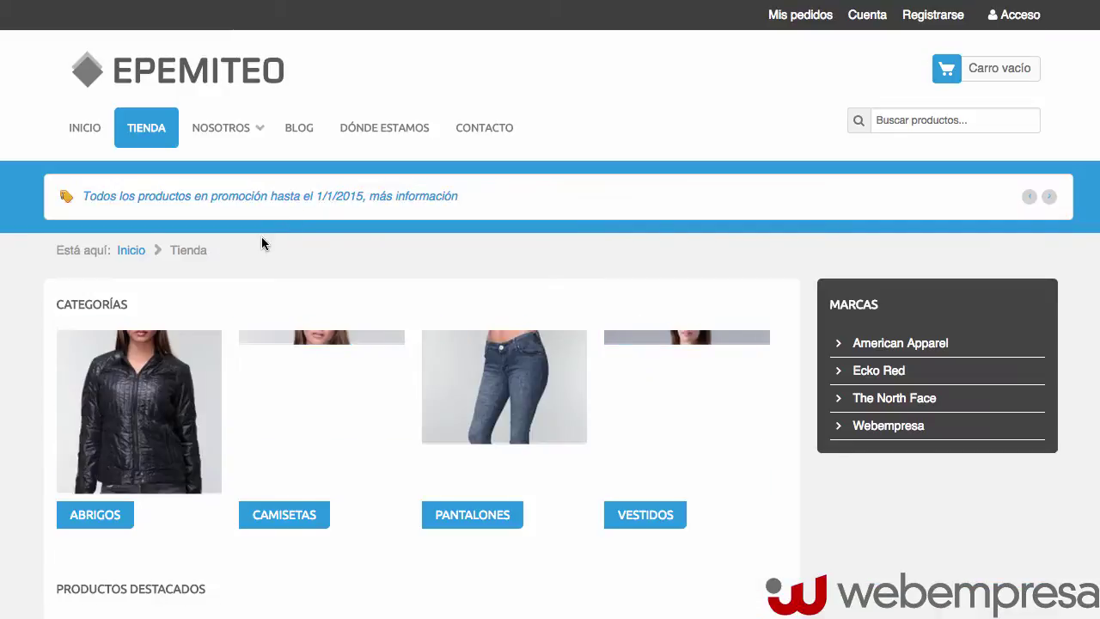
scroll(261, 243, down, 5)
scroll(262, 243, down, 4)
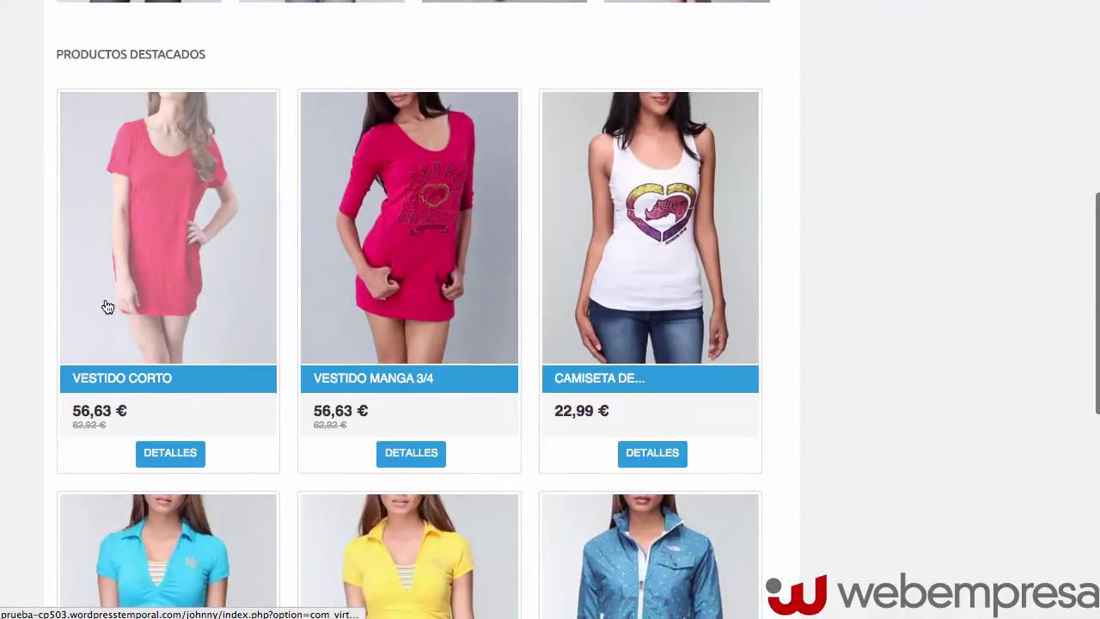
click(179, 462)
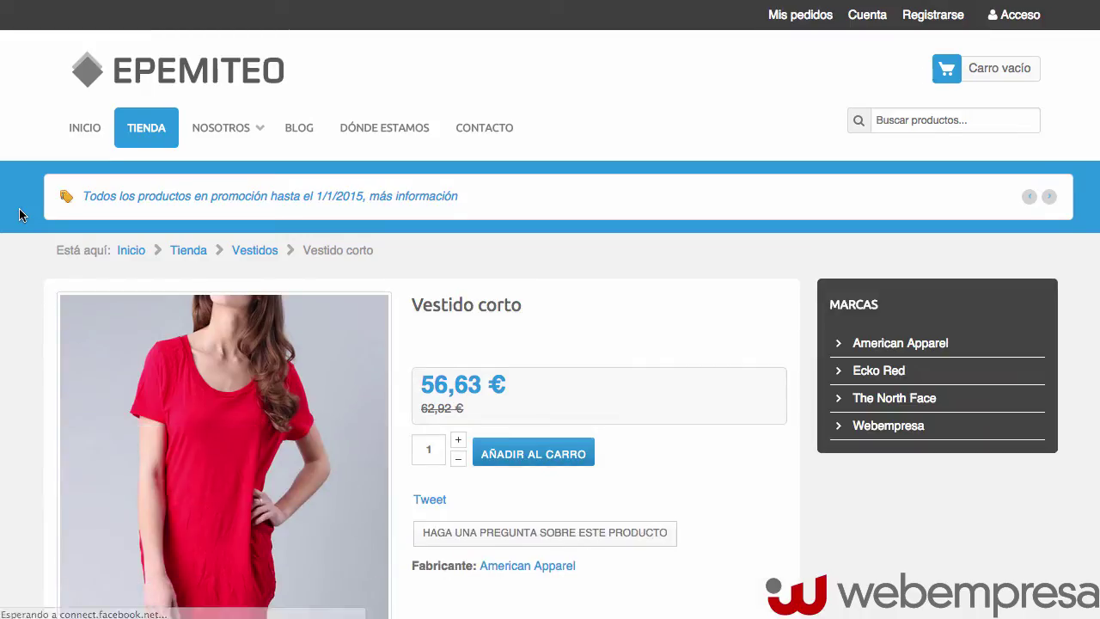
Check the Vestido corto product image's zoom behaviour by enlarging the picture and closing the preview, twice.
scroll(21, 215, down, 3)
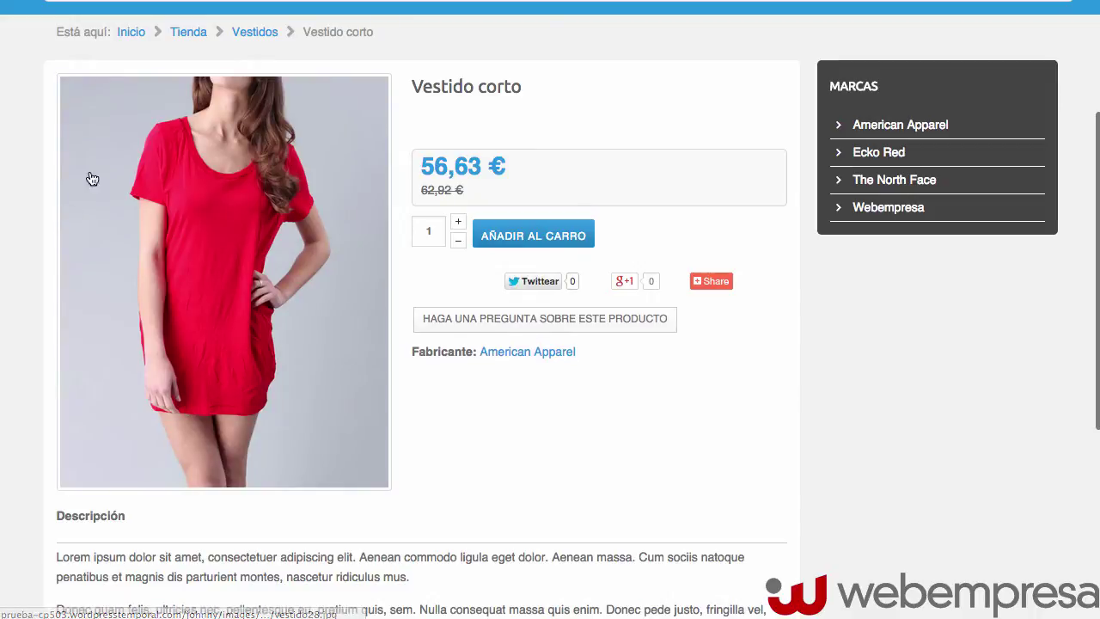
click(219, 200)
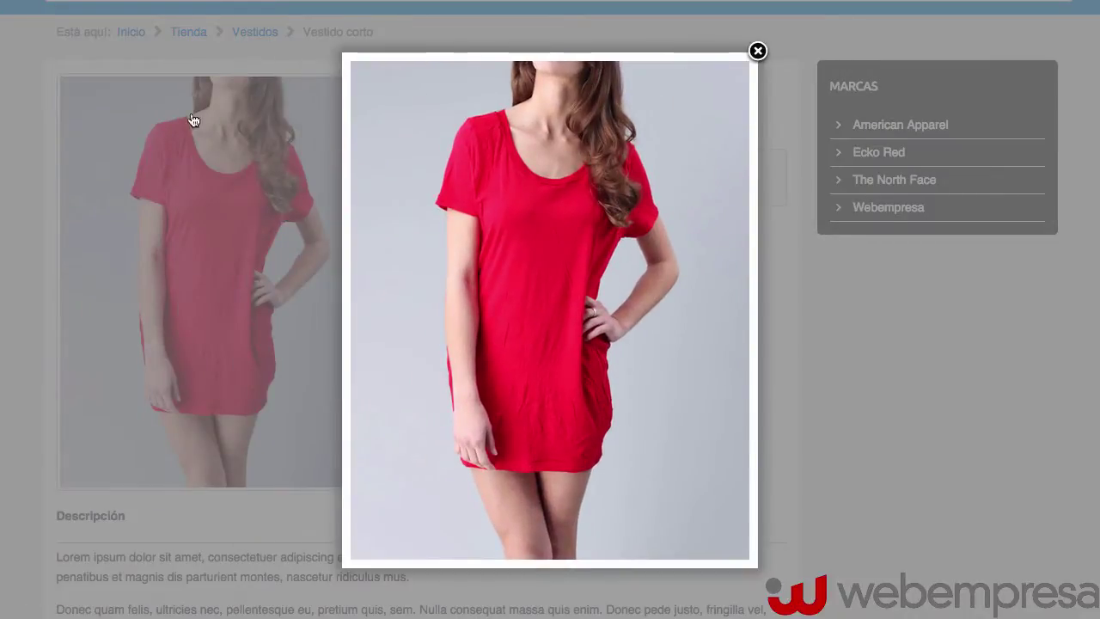
click(155, 124)
click(290, 123)
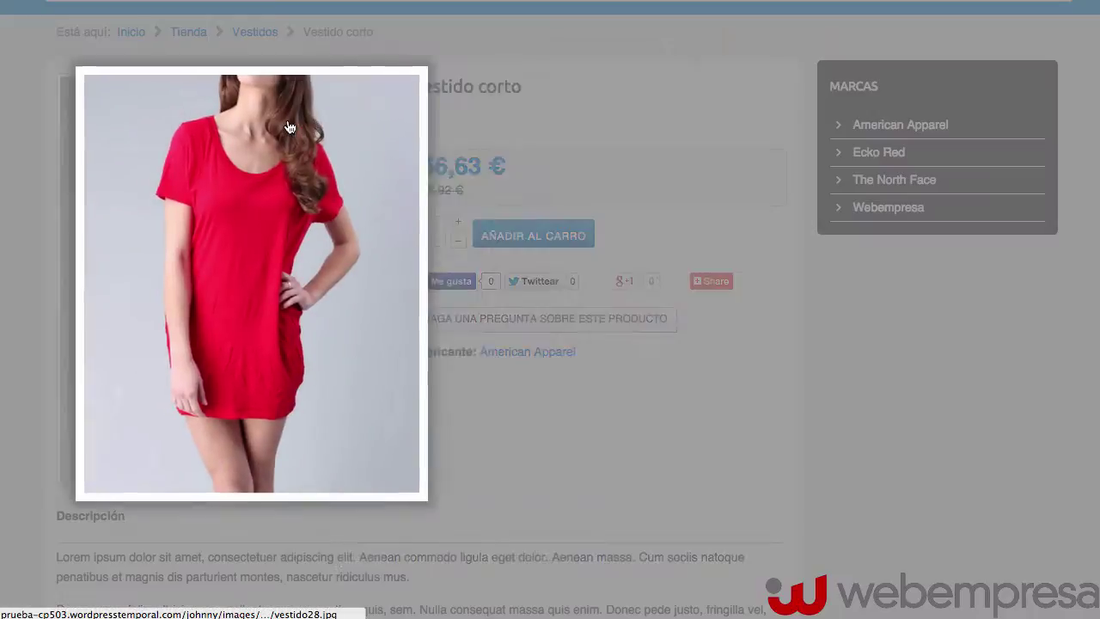
click(155, 130)
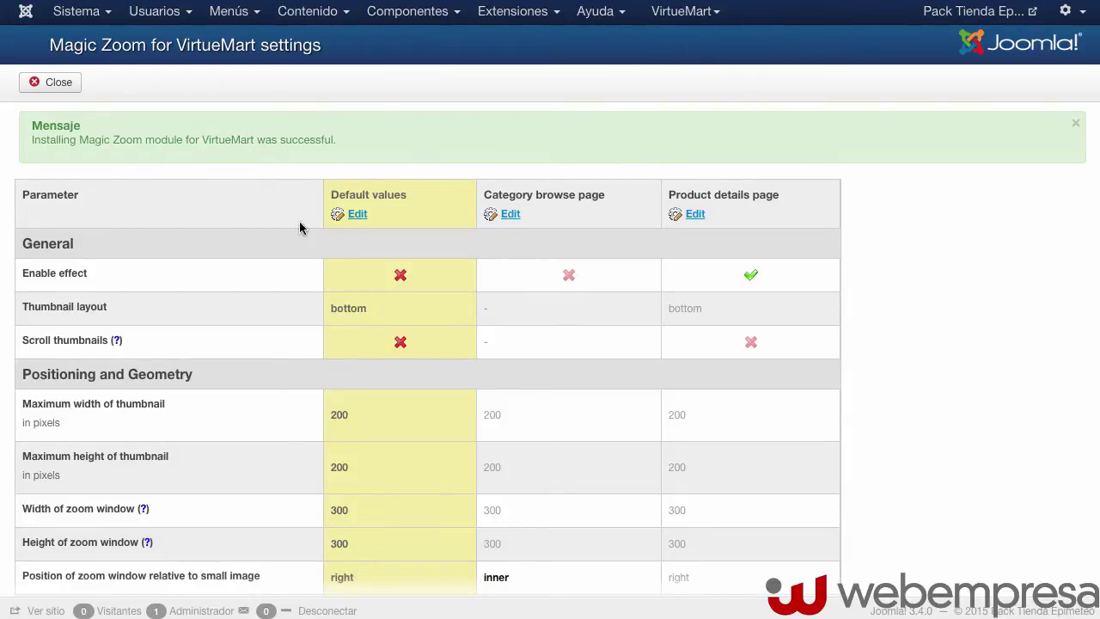
Review the Magic Zoom for VirtueMart settings in the Joomla administration, including the Product details page values.
scroll(226, 289, down, 5)
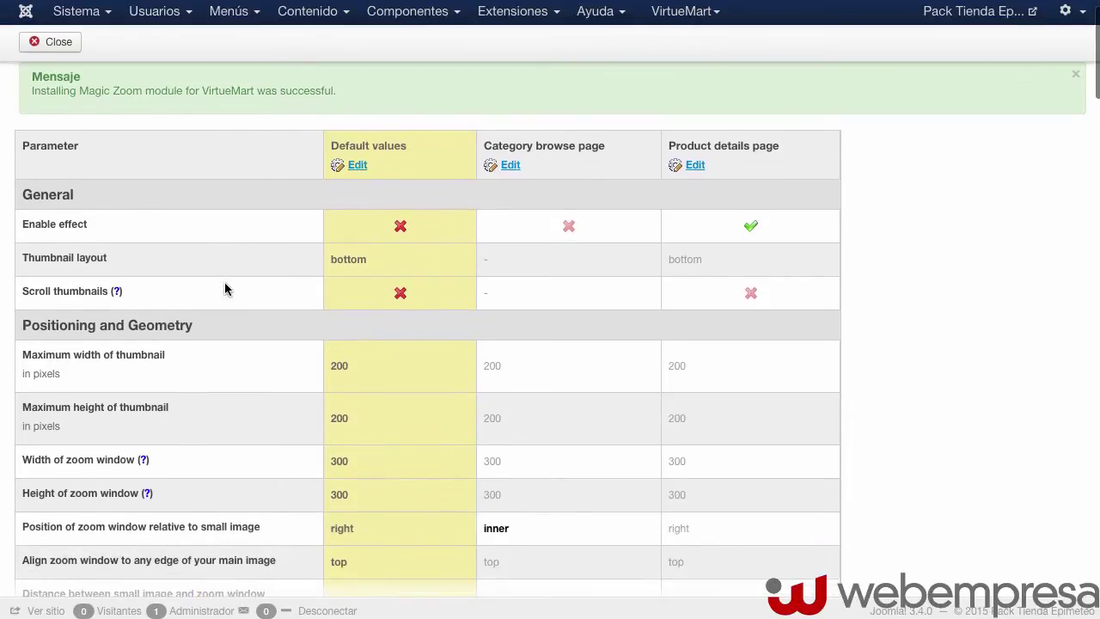
scroll(225, 288, down, 10)
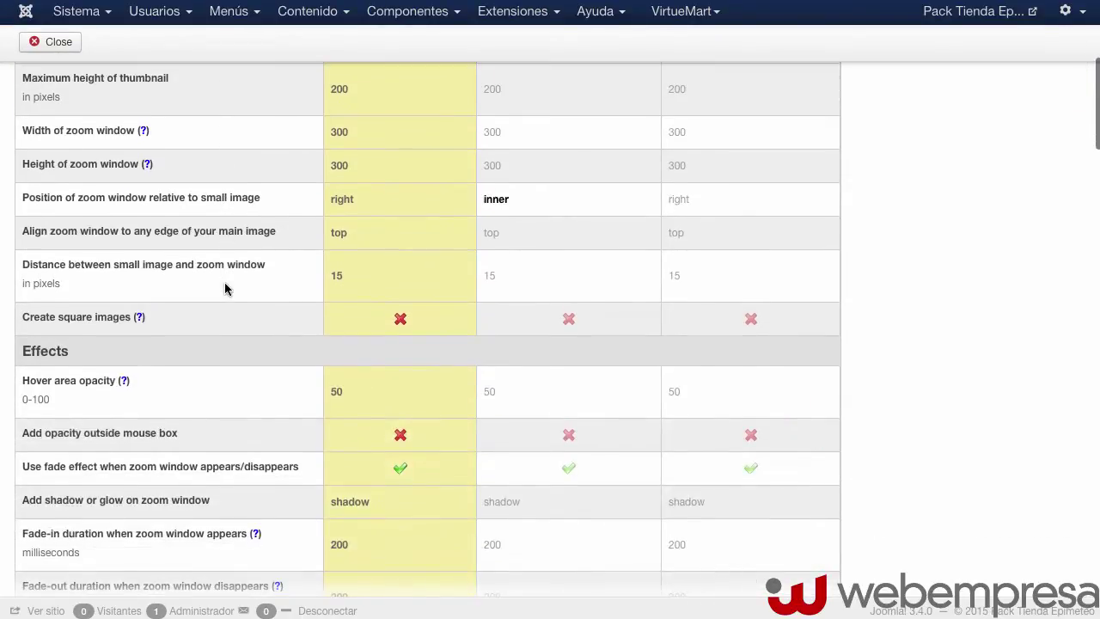
scroll(225, 289, up, 15)
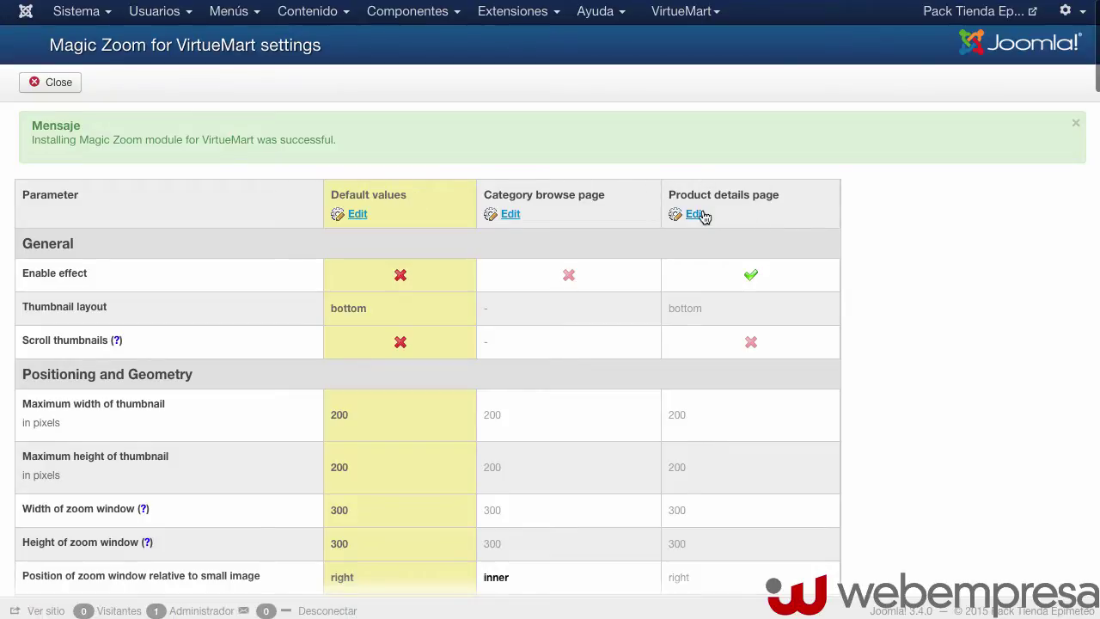
scroll(765, 263, down, 3)
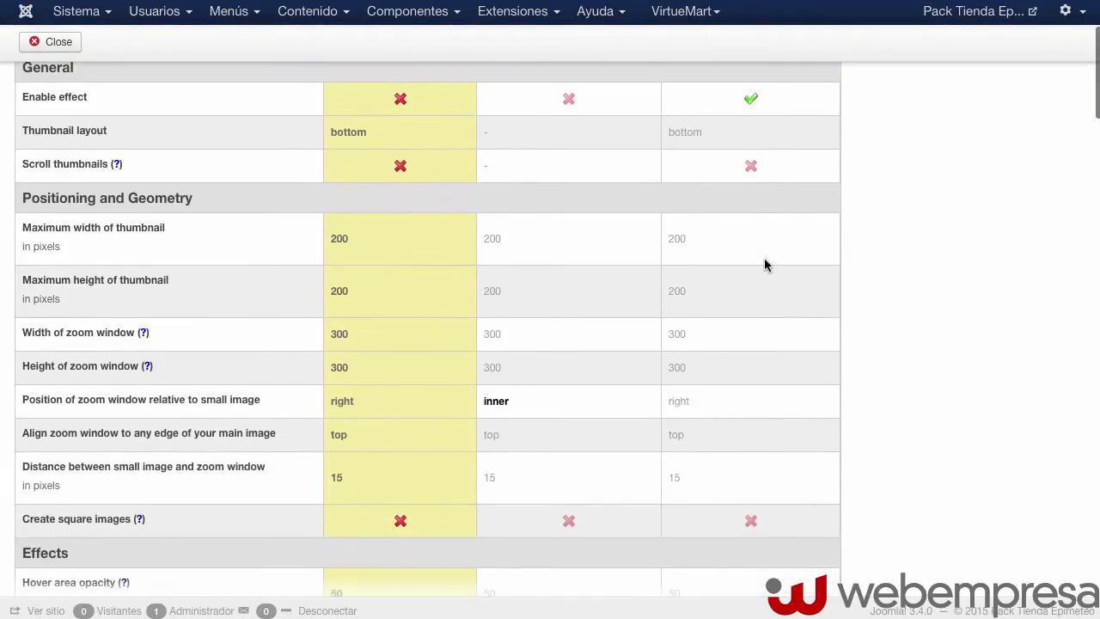
scroll(764, 263, down, 10)
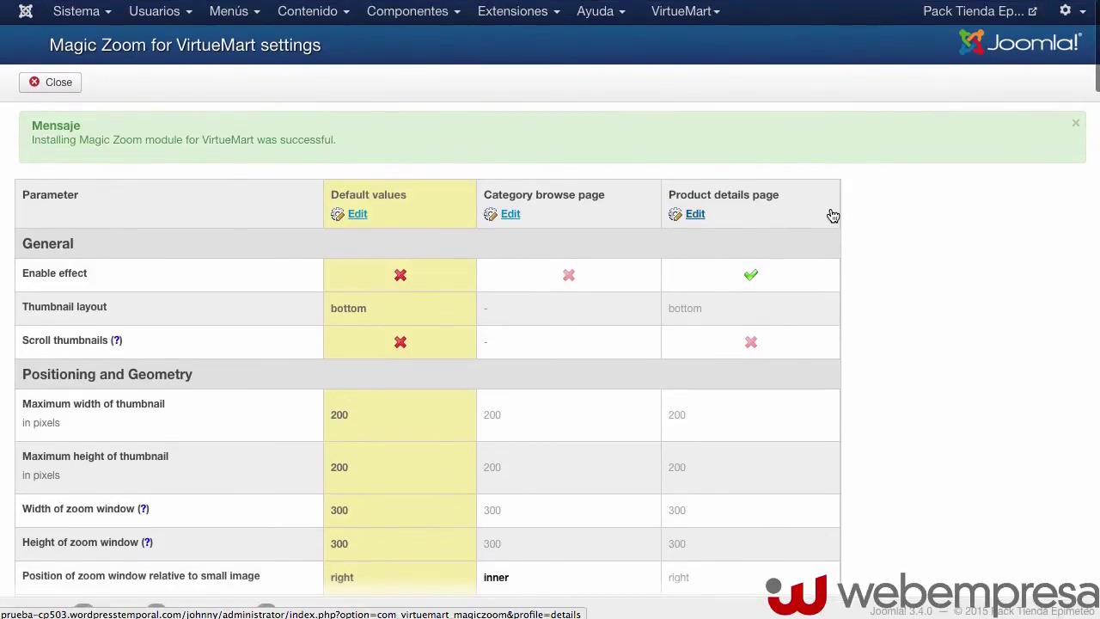
Open the Magic Zoom module for VirtueMart for editing from the Joomla module manager.
click(507, 12)
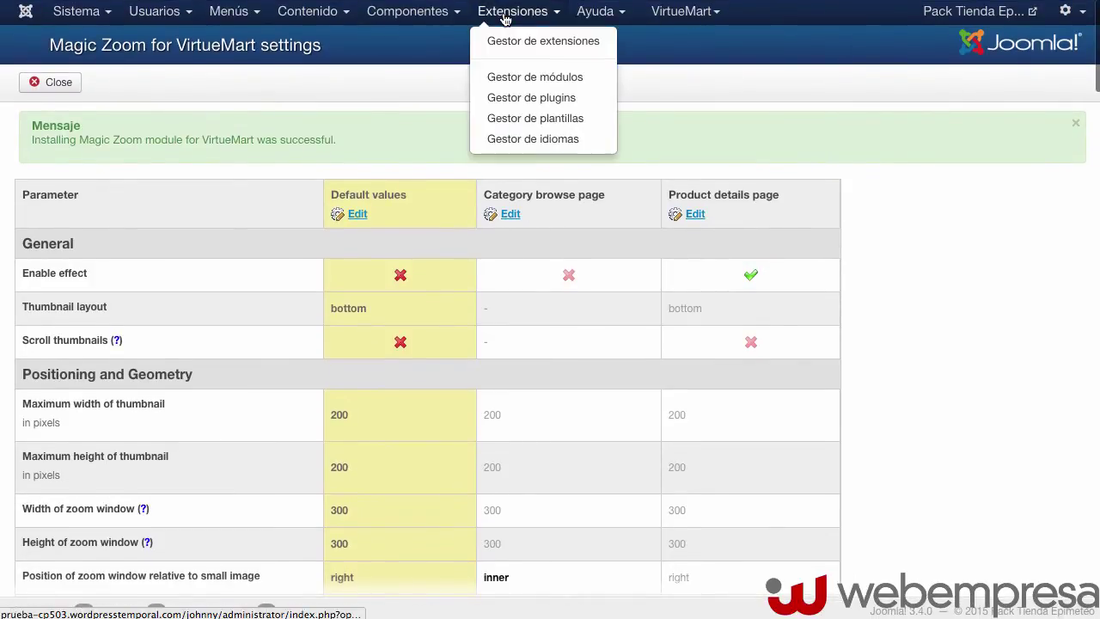
click(508, 79)
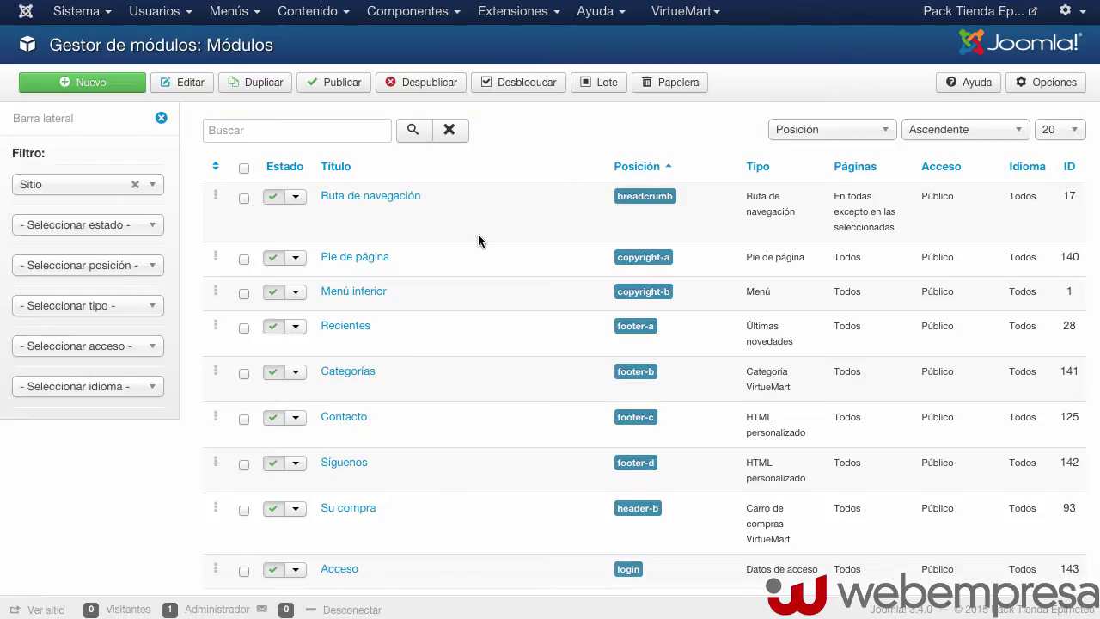
scroll(479, 241, down, 5)
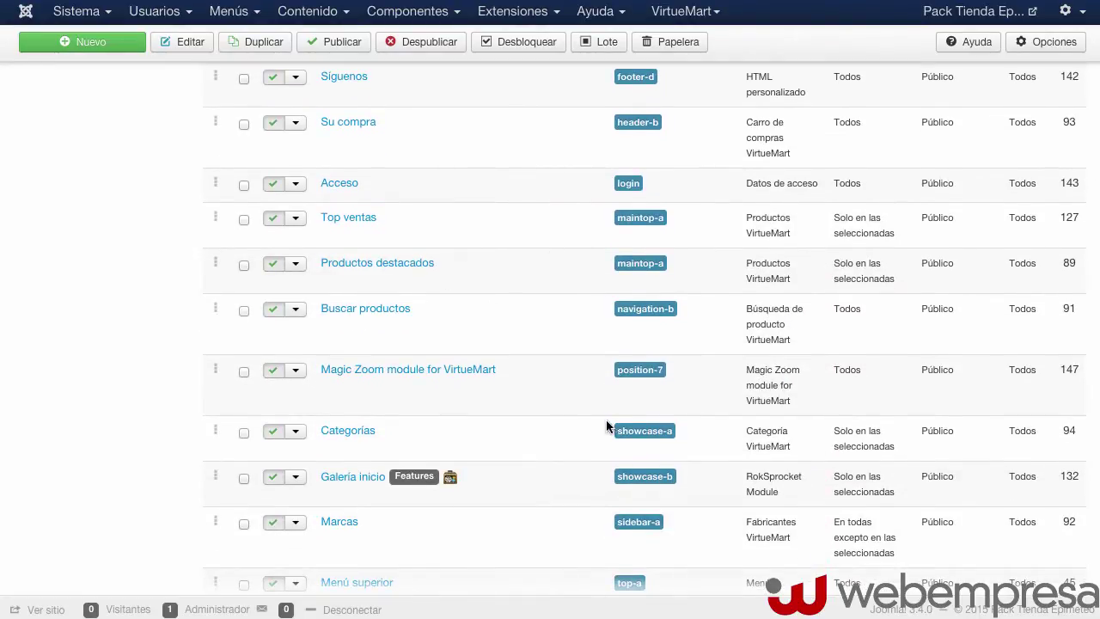
click(402, 376)
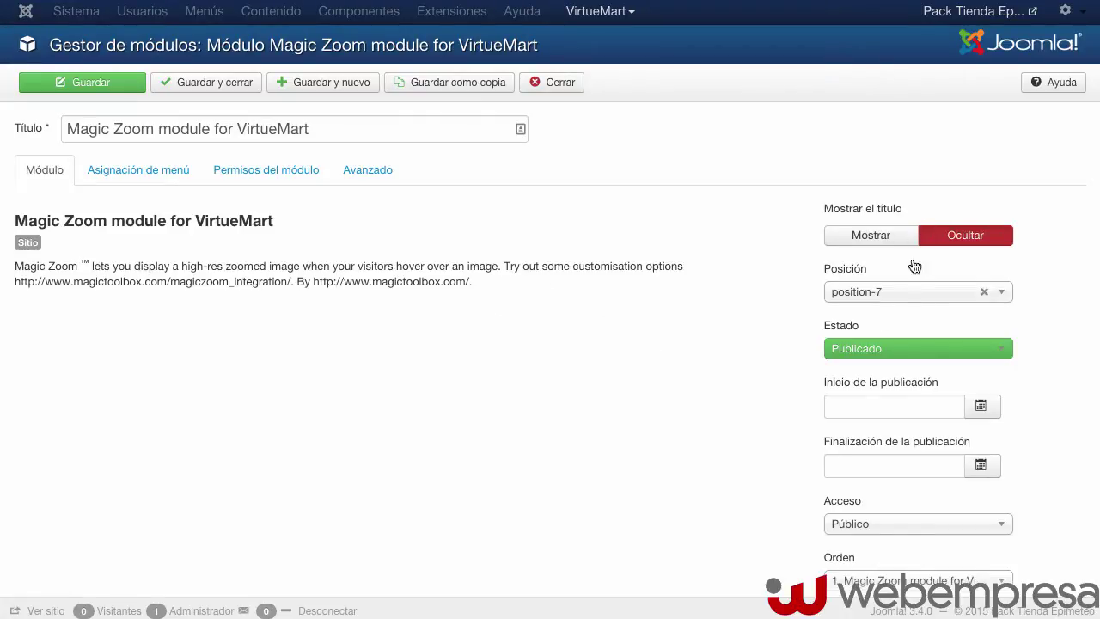
Assign the Magic Zoom module to the Epimeteo template's Depuración [debug] position, then save and close the module.
click(896, 295)
scroll(865, 497, up, 8)
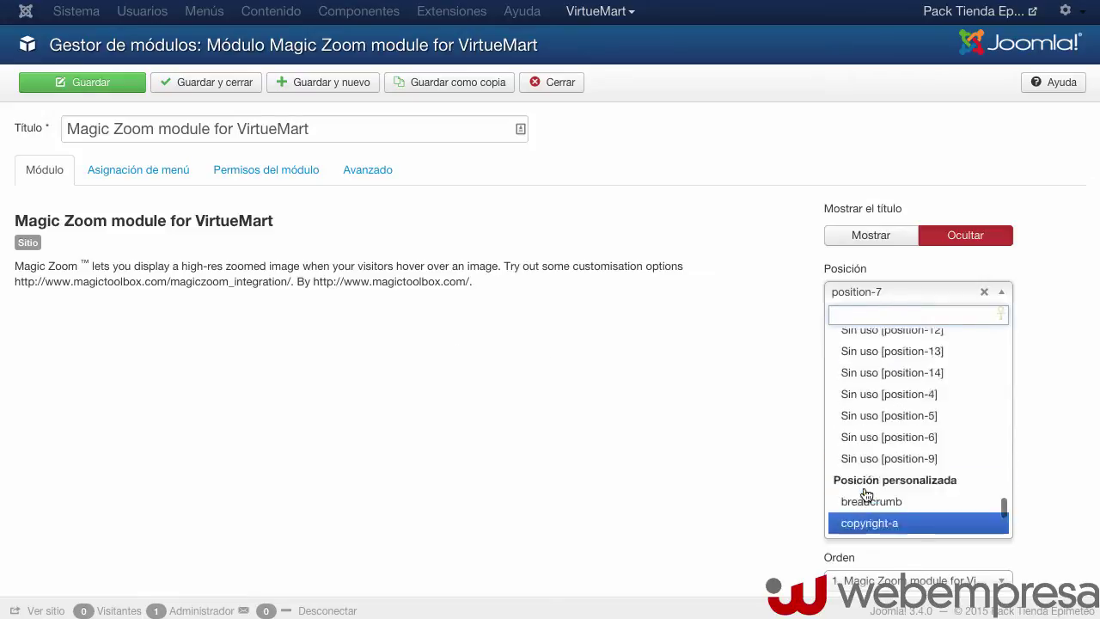
scroll(863, 492, down, 10)
scroll(963, 469, up, 10)
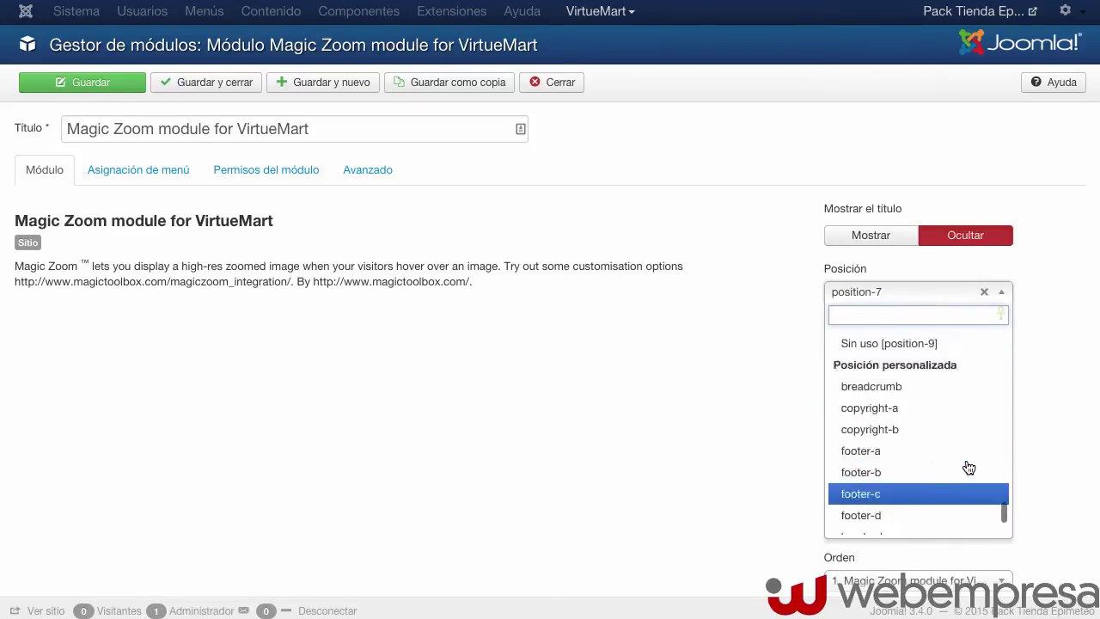
scroll(970, 464, down, 8)
scroll(934, 468, down, 3)
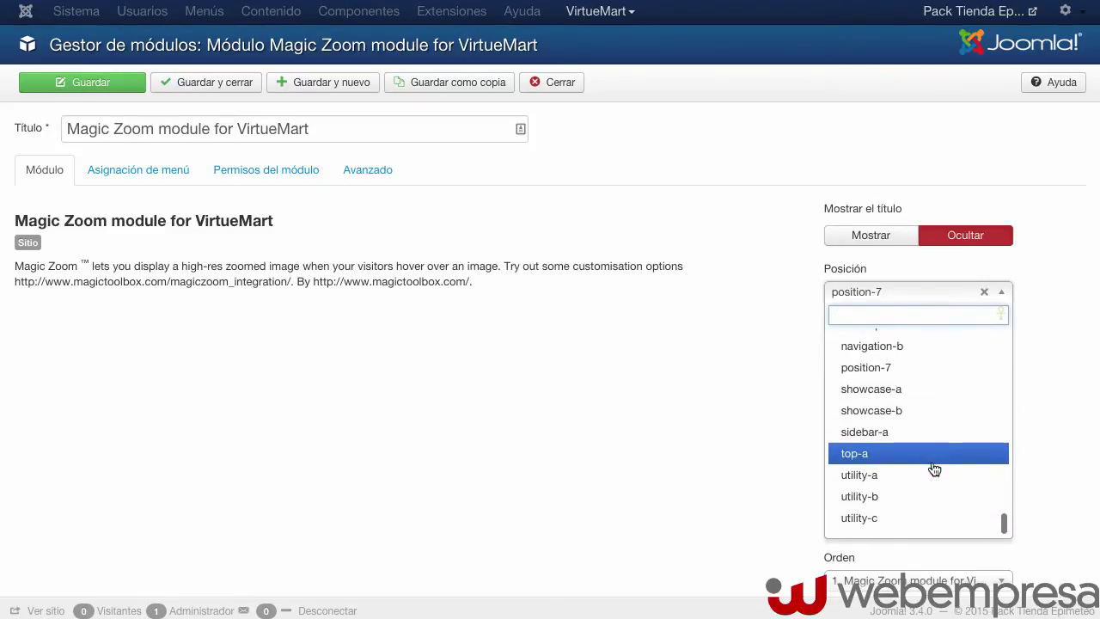
scroll(917, 381, up, 3)
scroll(917, 381, up, 3)
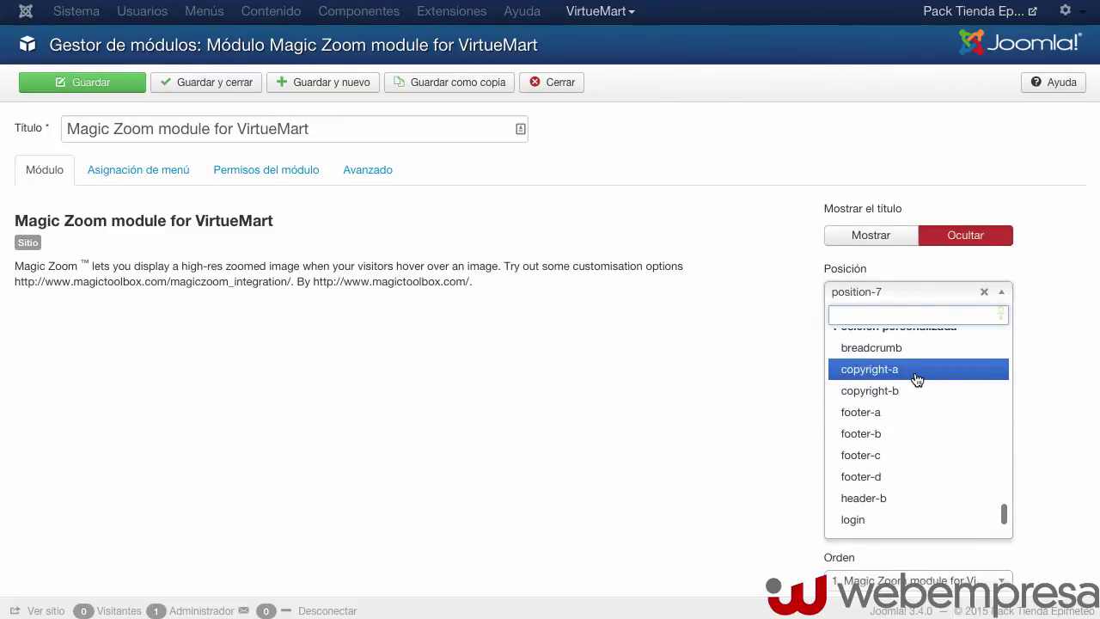
scroll(920, 413, up, 5)
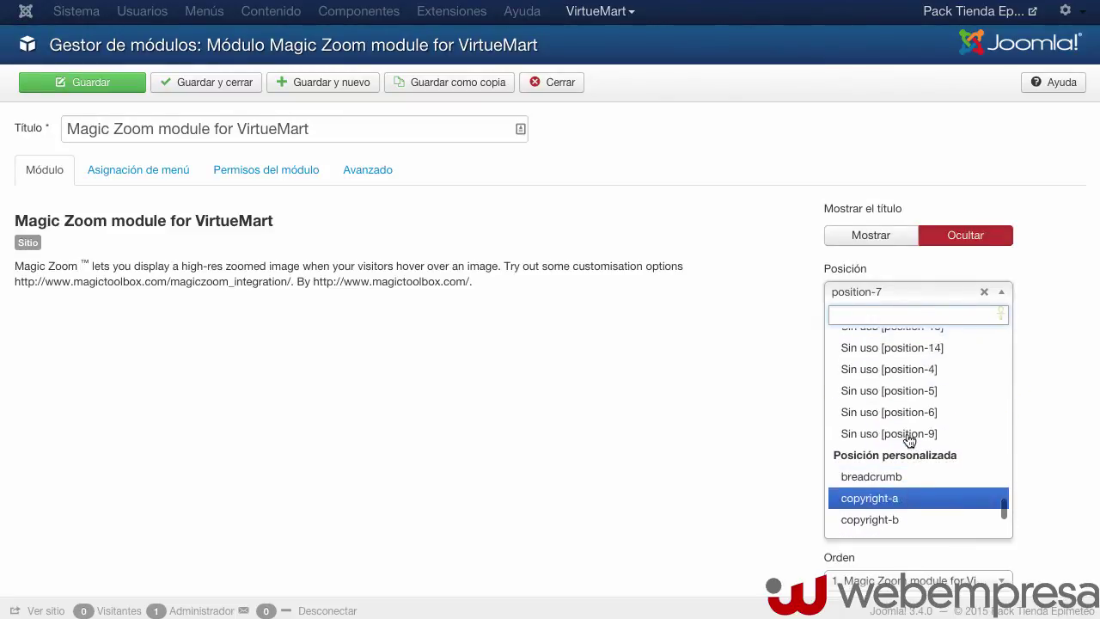
scroll(920, 481, up, 10)
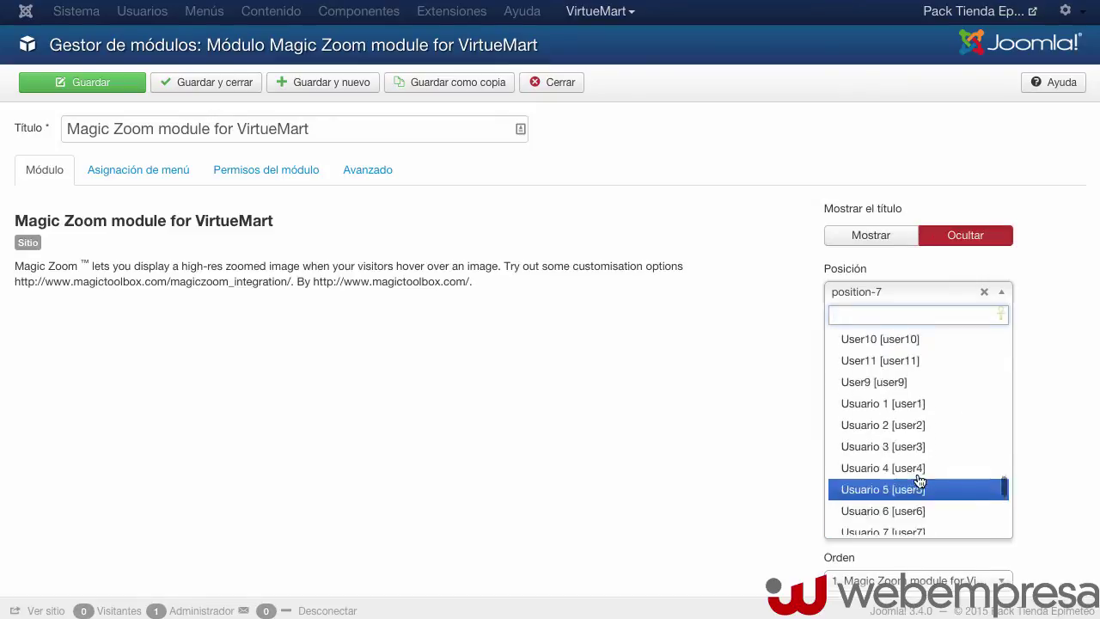
scroll(907, 389, up, 2)
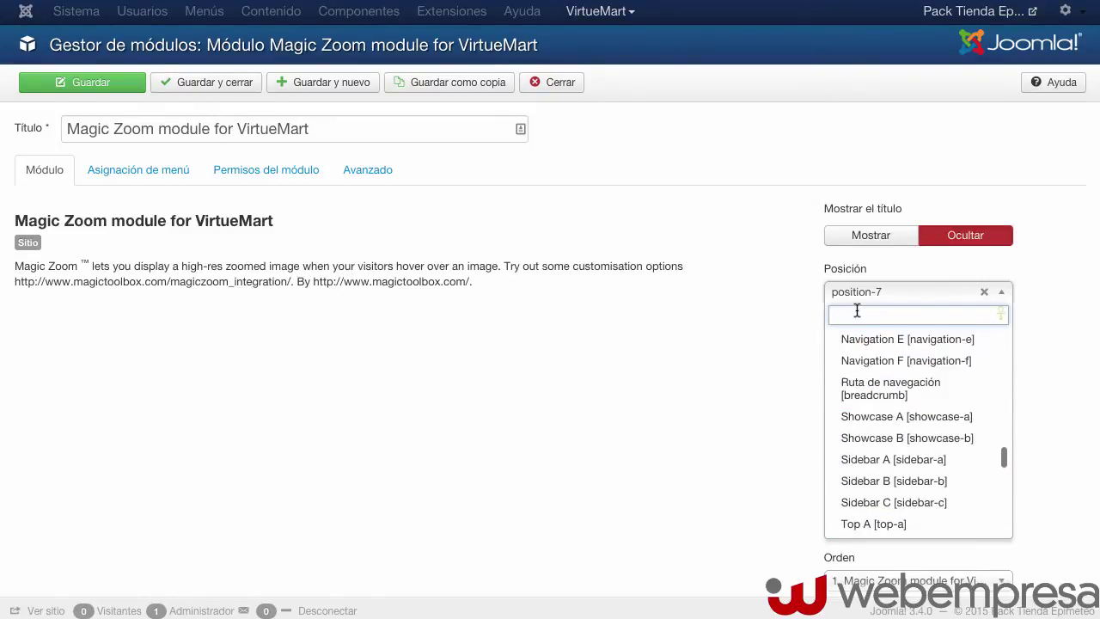
text(debu)
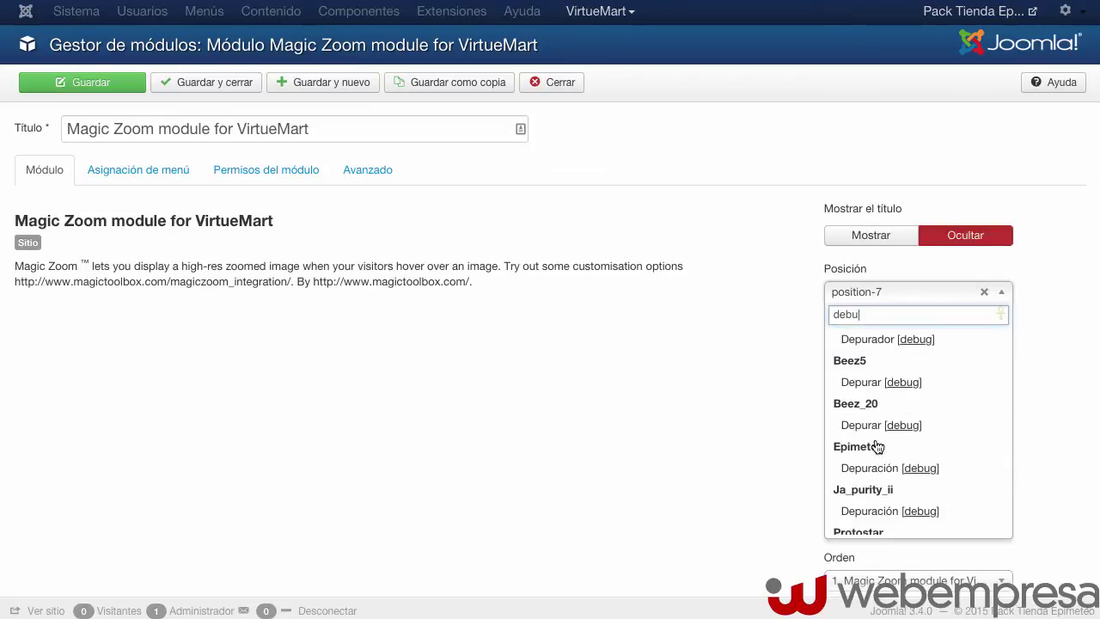
click(901, 469)
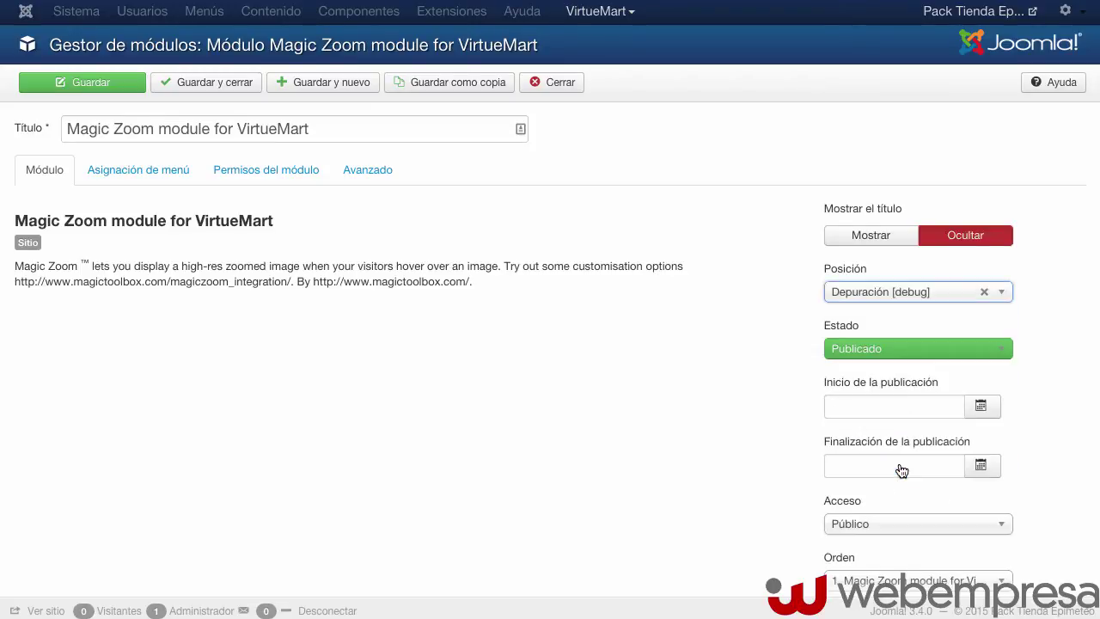
click(189, 86)
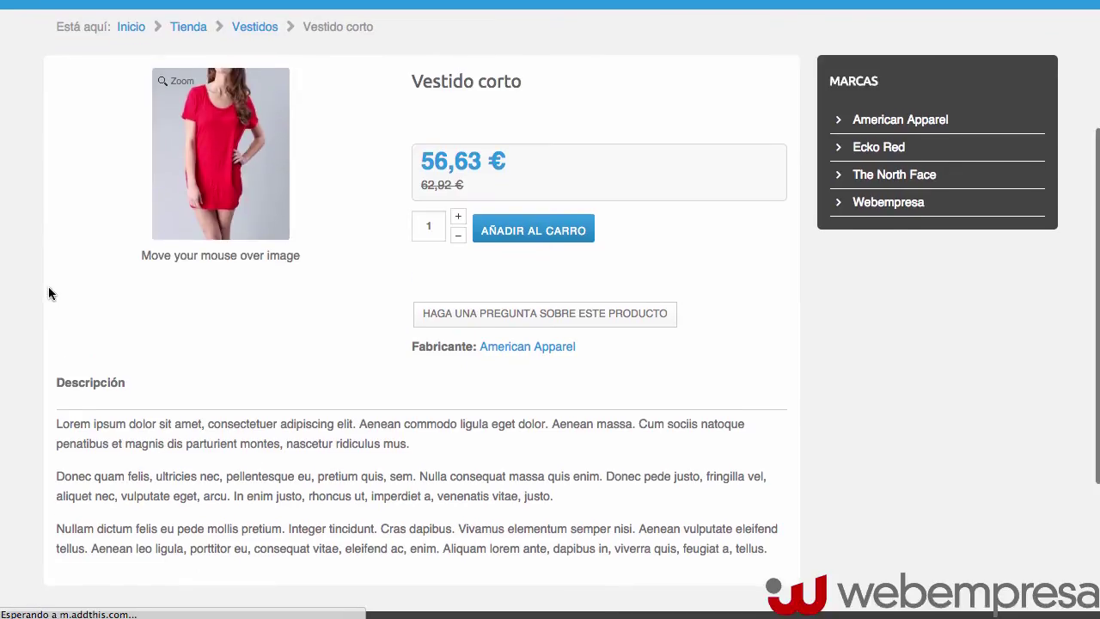
Check the zoom effect on the Vestido corto product image in the storefront.
scroll(289, 363, up, 1)
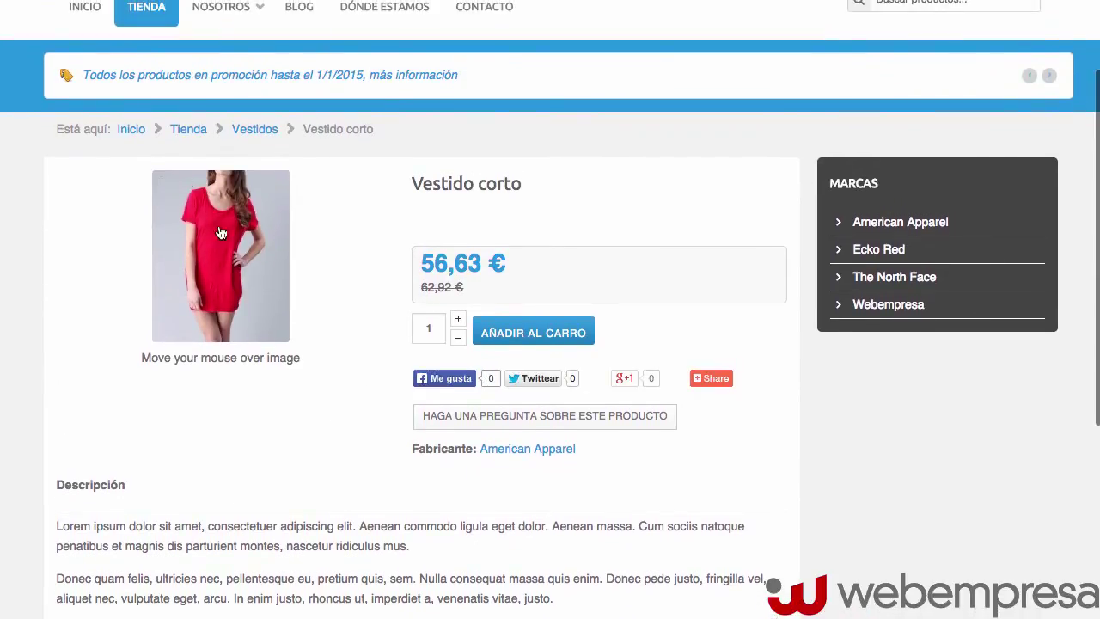
mouse_move(192, 206)
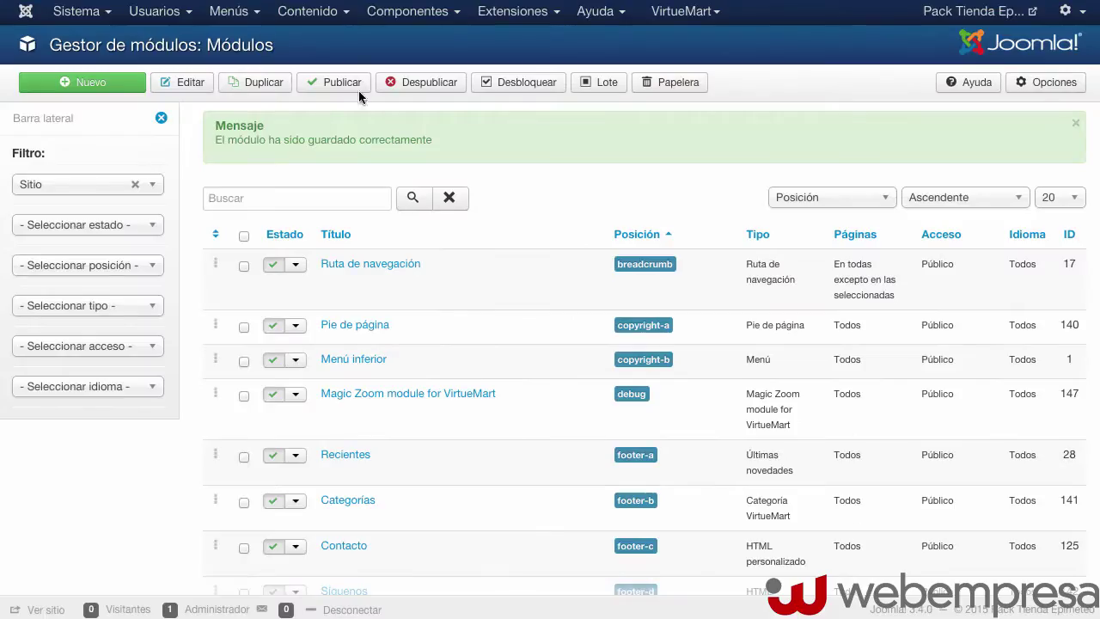
In the Joomla administration, open the Product details page settings of Magic Zoom for VirtueMart for editing.
click(410, 19)
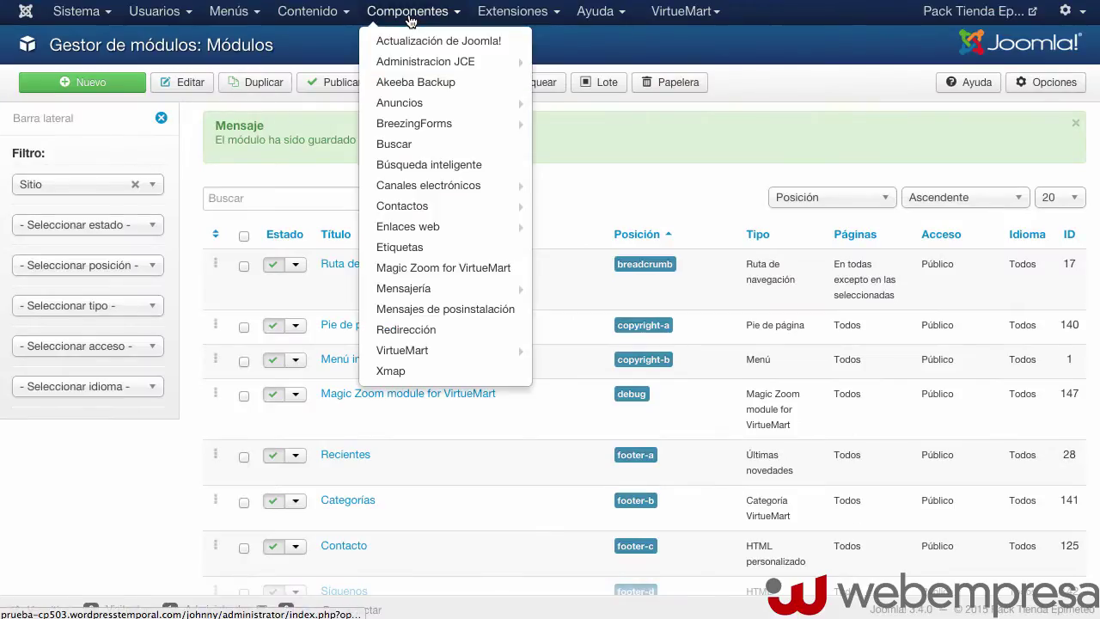
click(420, 269)
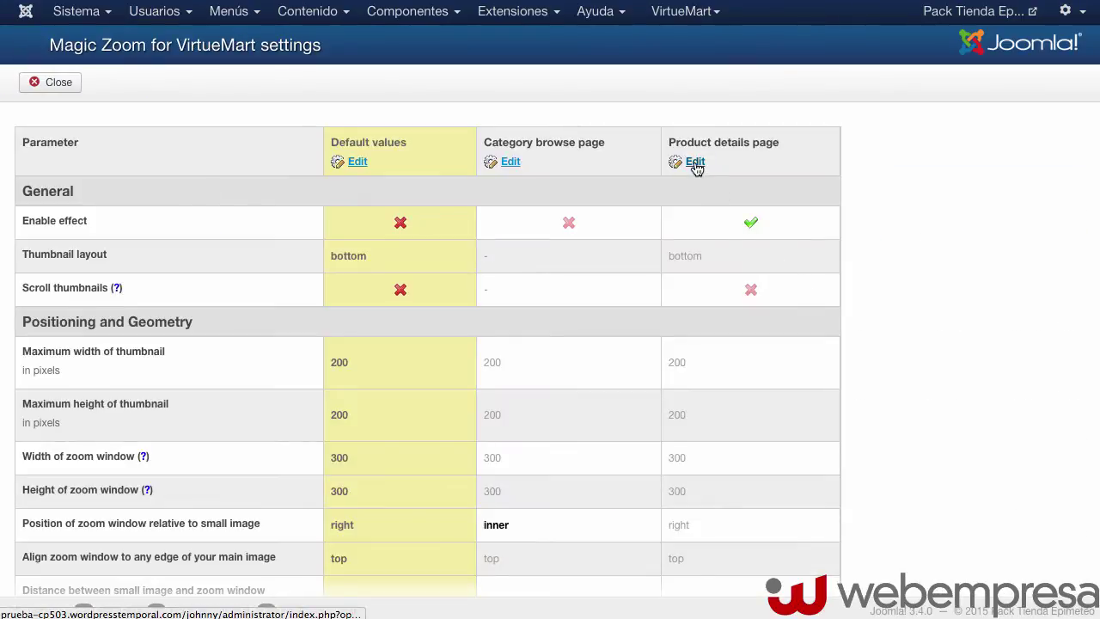
click(693, 162)
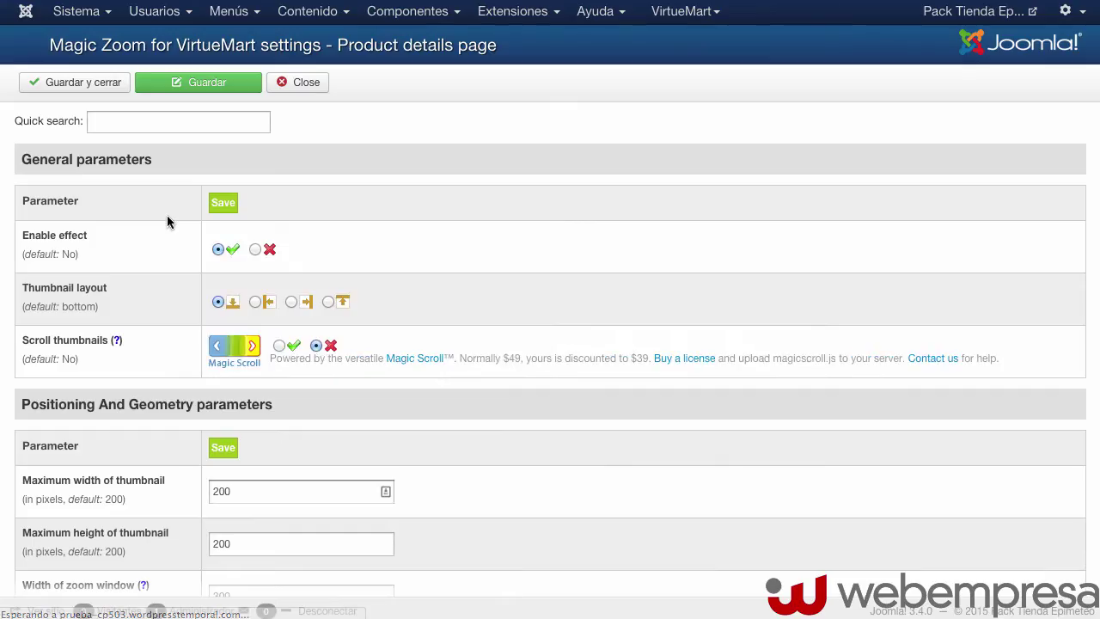
Set the maximum thumbnail width and height to 300 pixels and the zoom window's width and height to 500.
scroll(443, 297, down, 2)
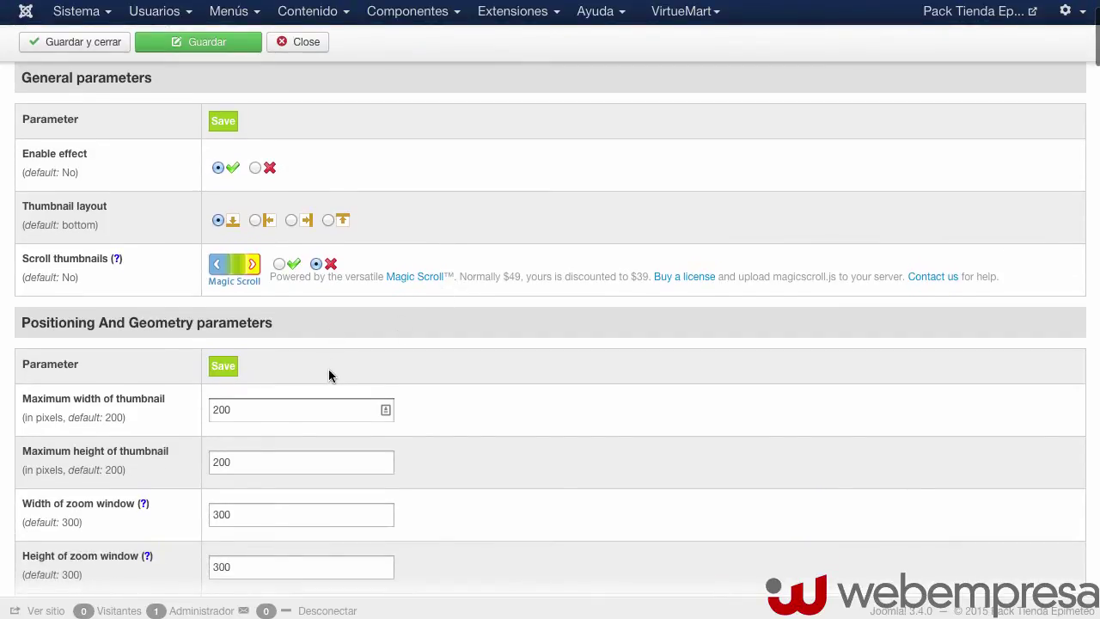
scroll(329, 369, down, 3)
scroll(215, 344, down, 1)
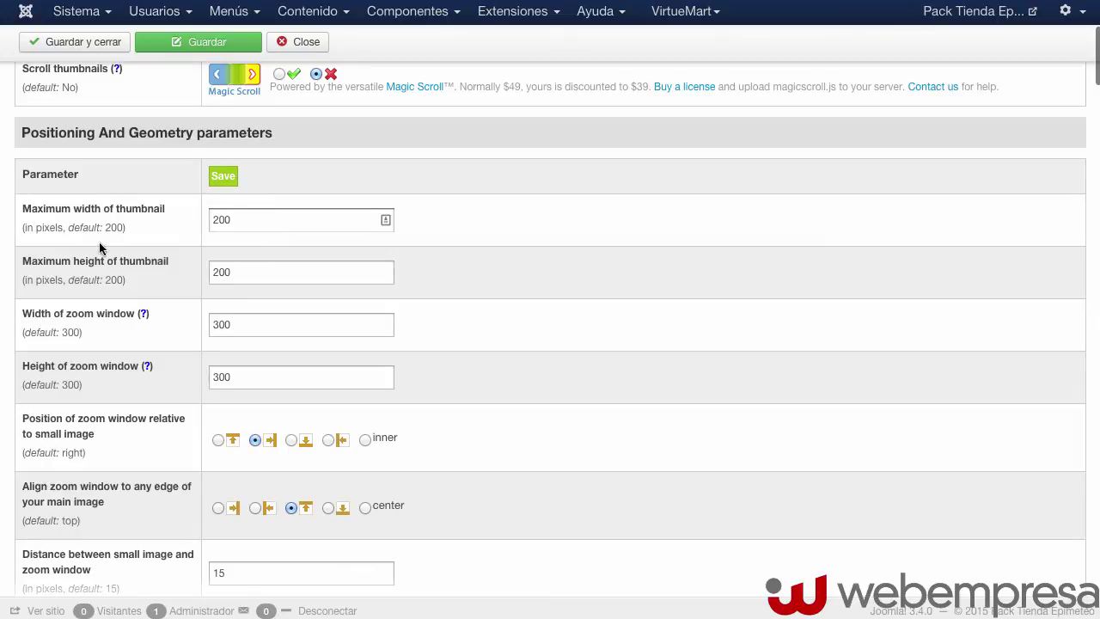
click(218, 222)
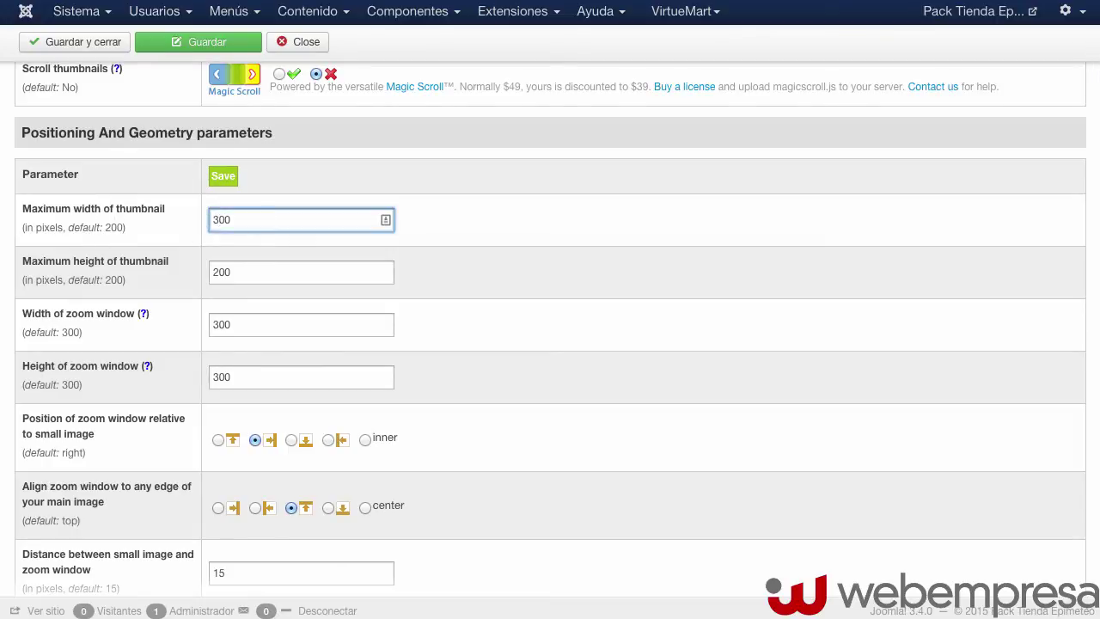
click(216, 271)
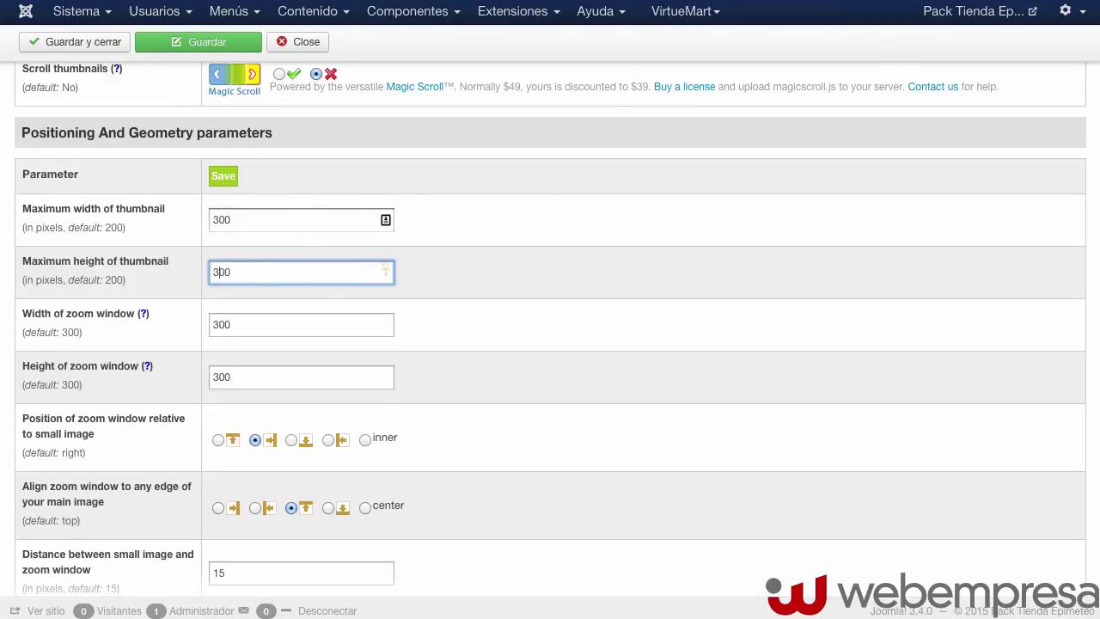
click(217, 325)
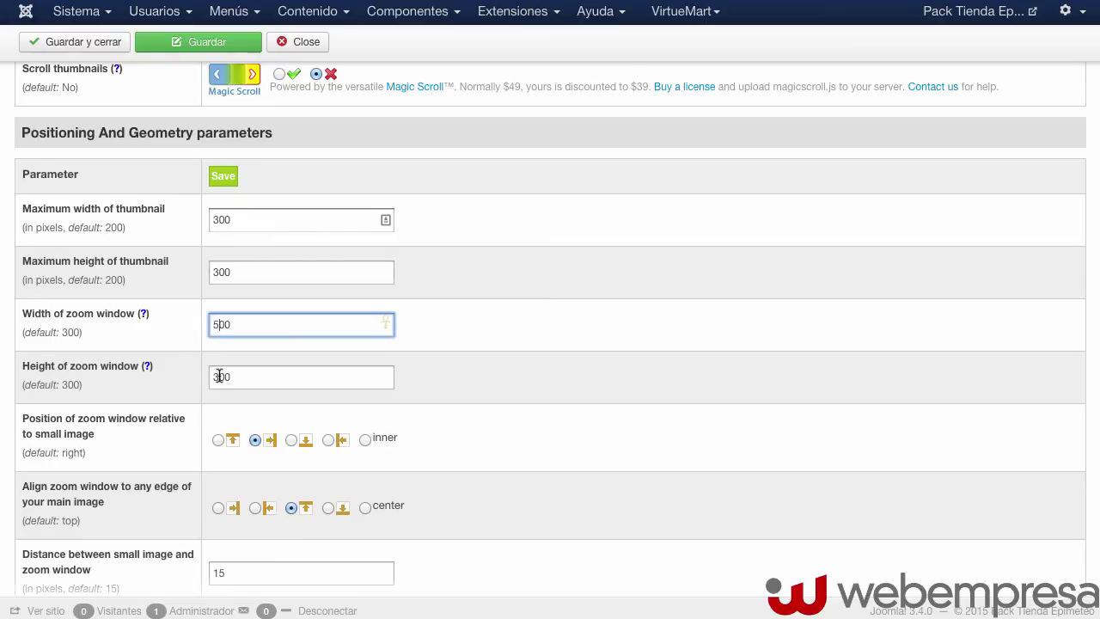
drag(219, 376, 197, 377)
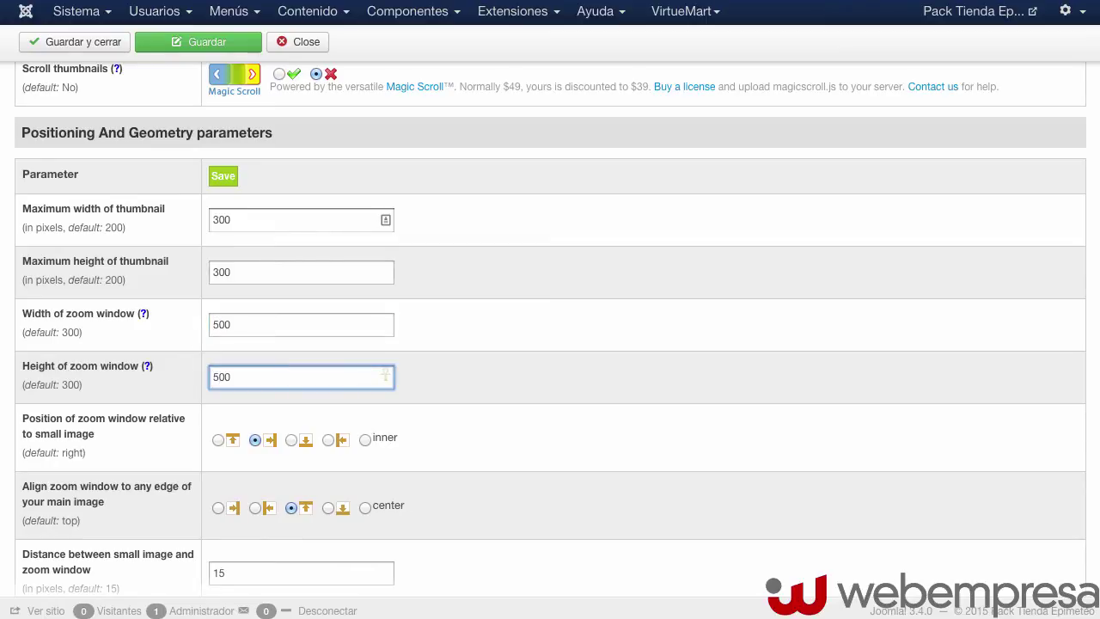
click(641, 366)
Set Create square images to crop and save the Product details page parameters.
scroll(642, 366, down, 3)
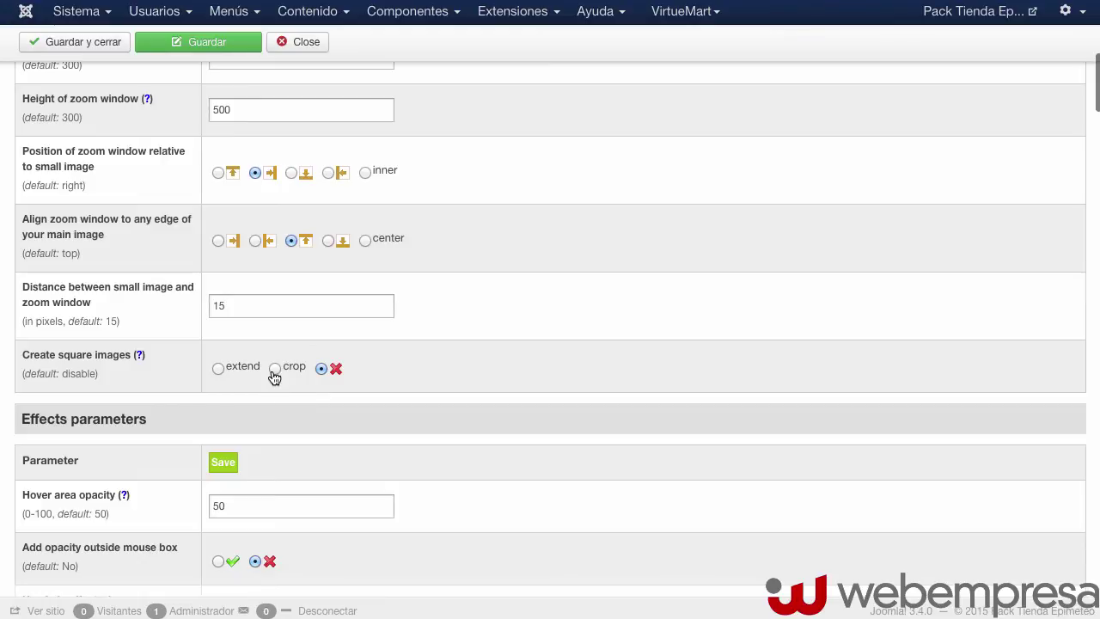
scroll(575, 339, up, 7)
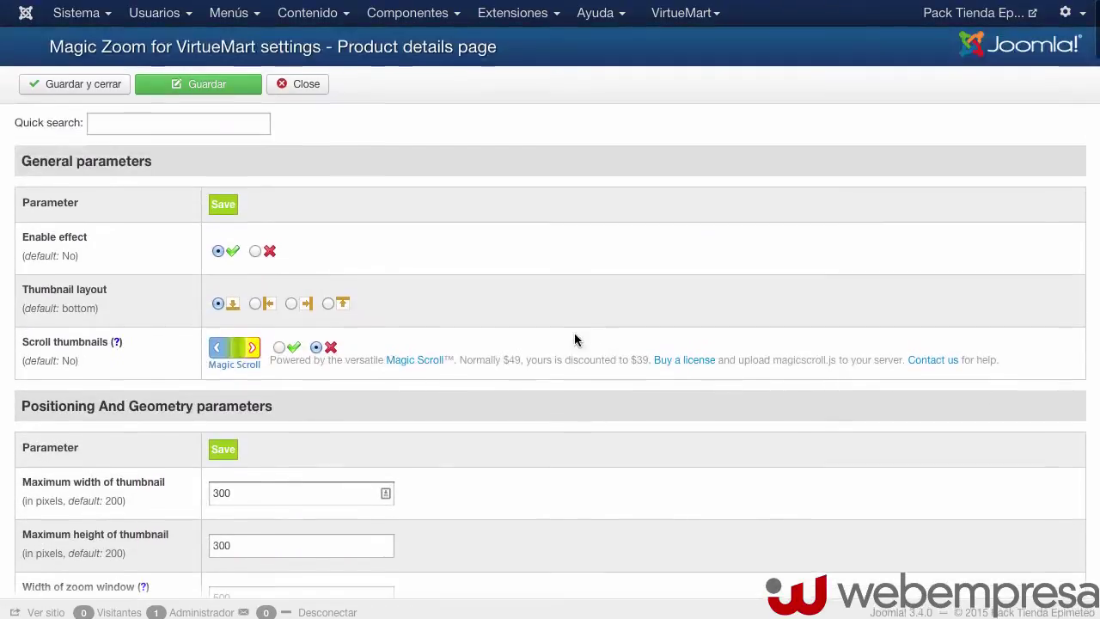
click(219, 451)
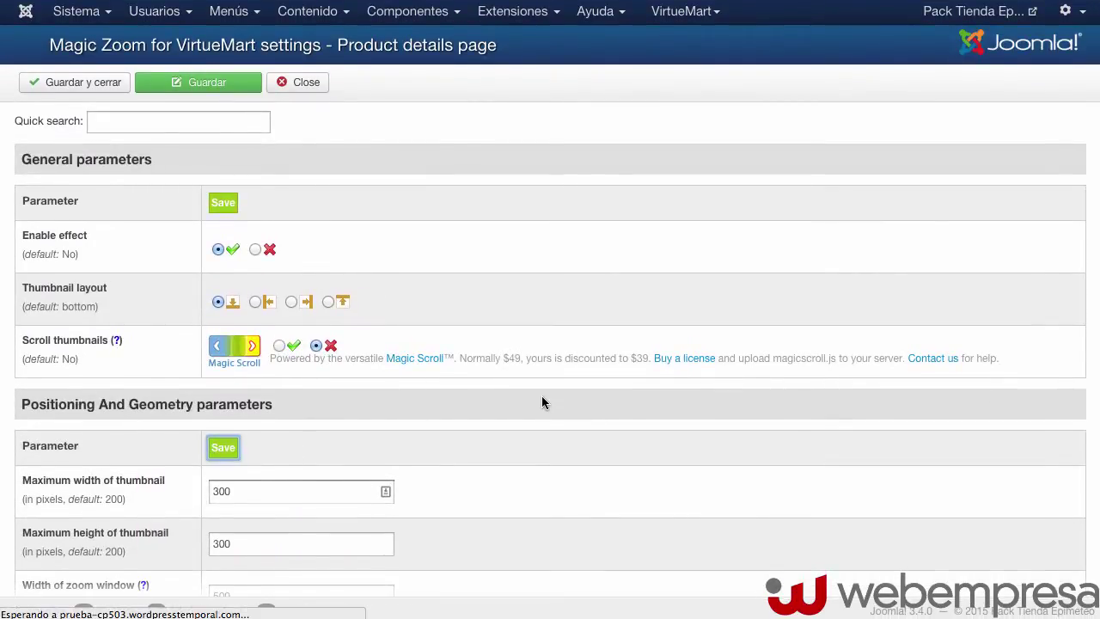
Review the remaining Product details page parameters, from effects and initialization through miscellaneous, watermark and hint settings.
scroll(543, 401, down, 10)
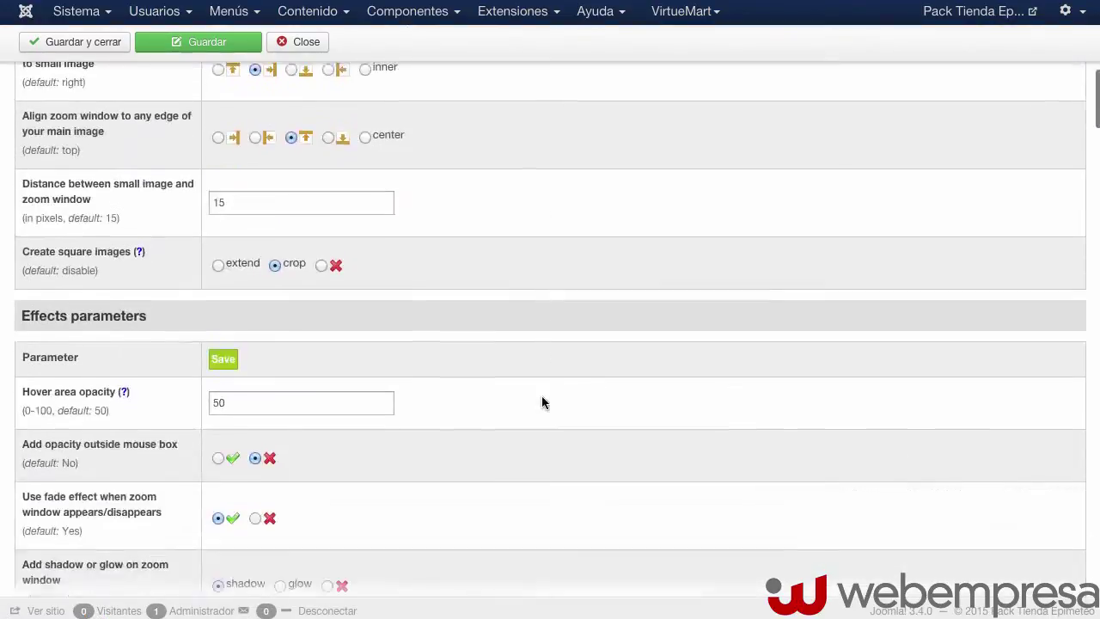
scroll(542, 402, down, 15)
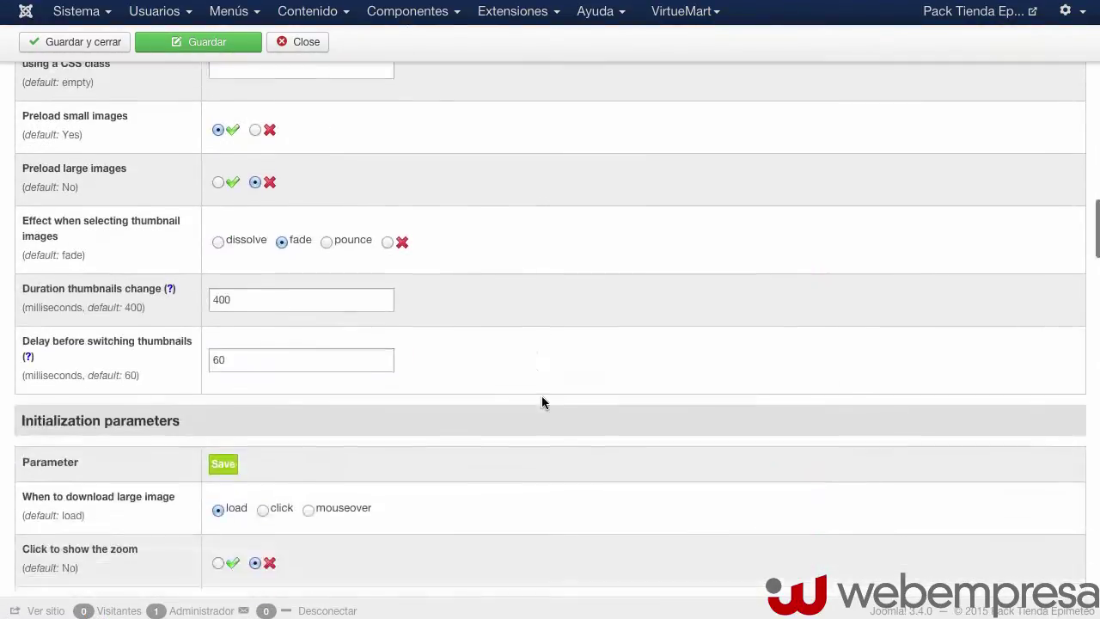
scroll(542, 402, down, 12)
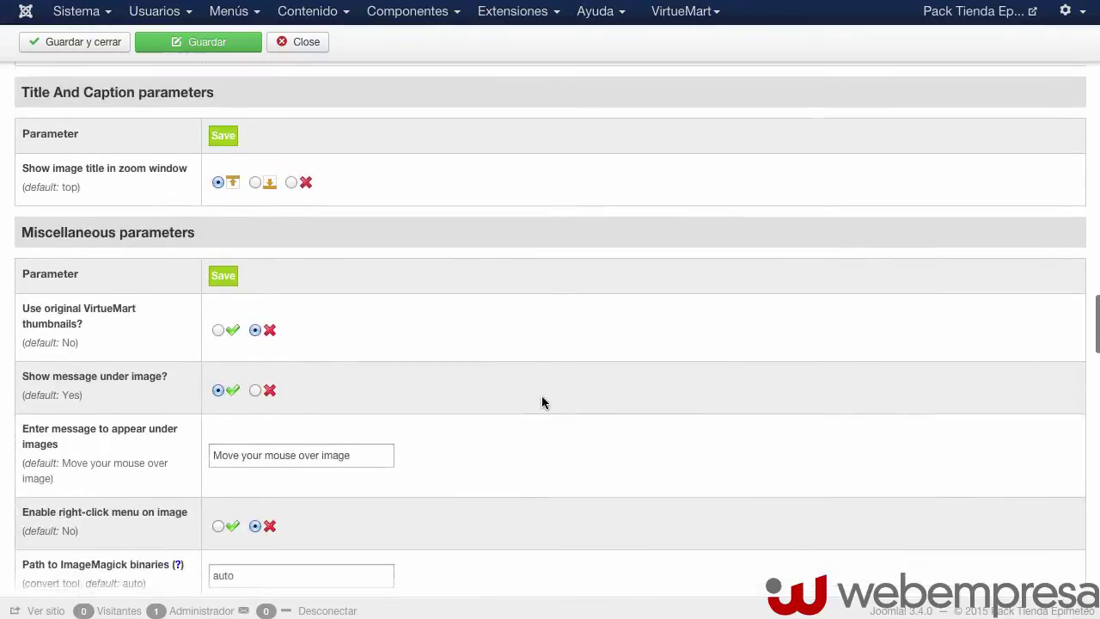
scroll(542, 401, down, 12)
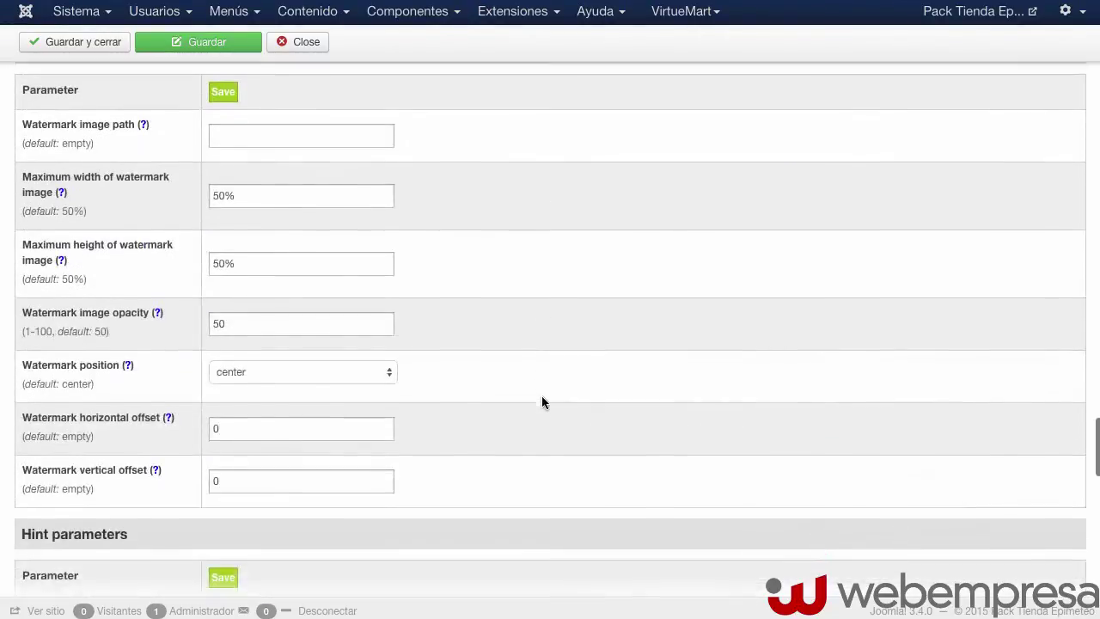
scroll(541, 402, down, 5)
scroll(542, 402, up, 20)
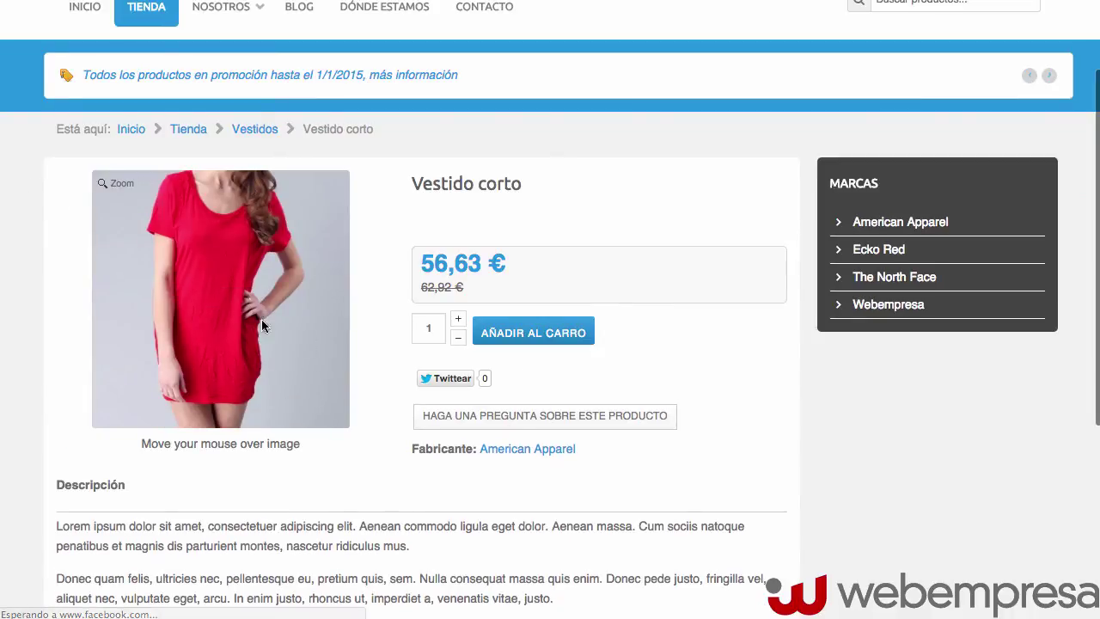
Check the product image size and zoom window on the storefront's Vestido corto page with the saved settings.
mouse_move(214, 272)
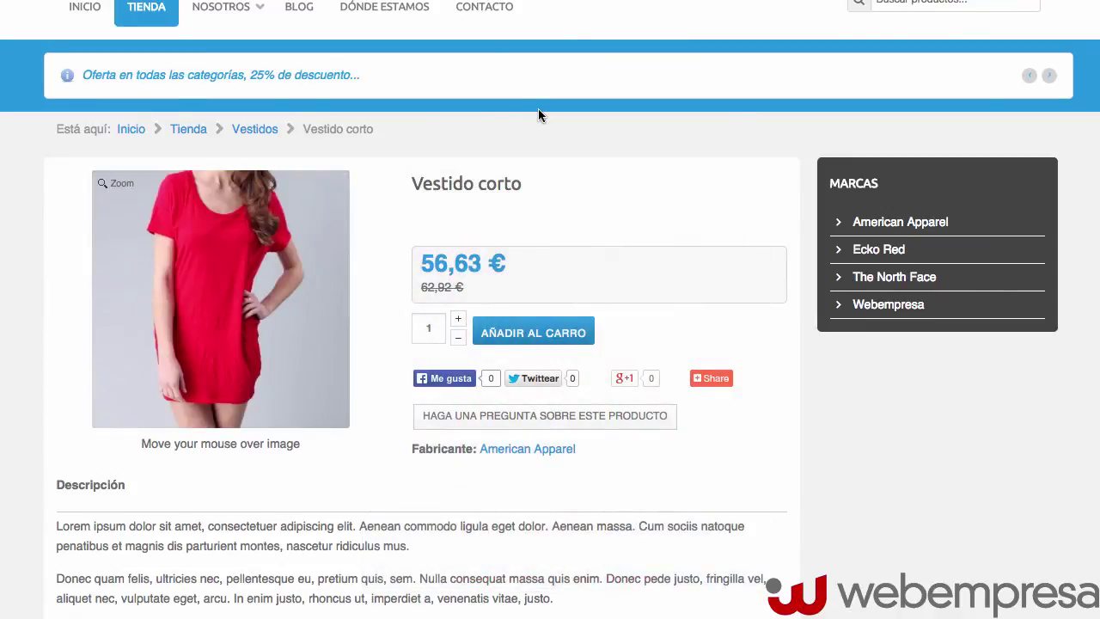
scroll(539, 110, up, 1)
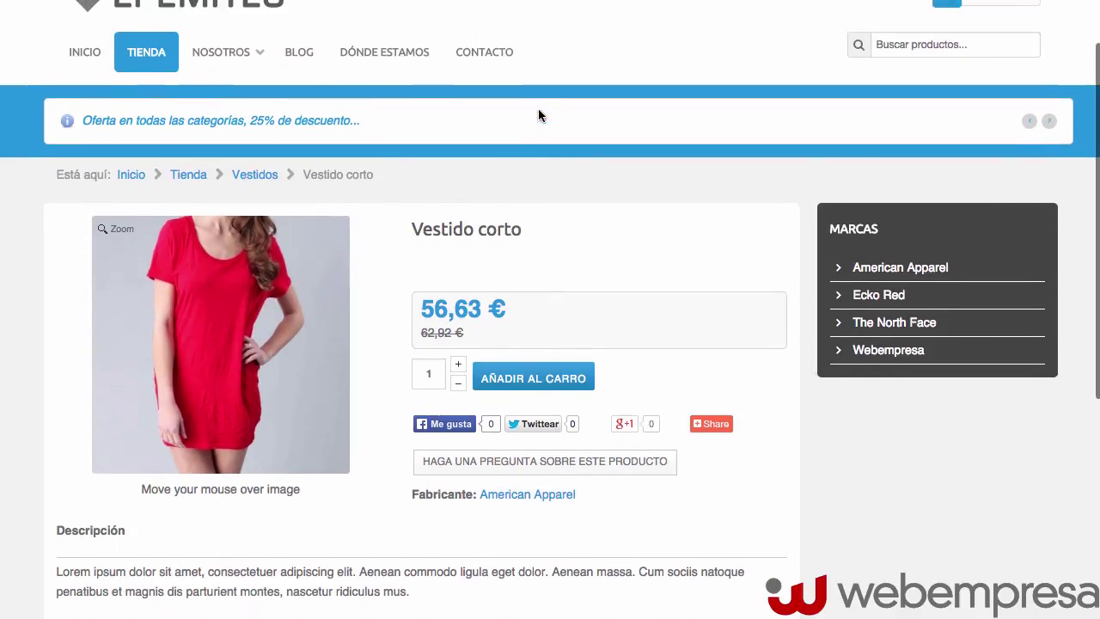
scroll(539, 111, up, 1)
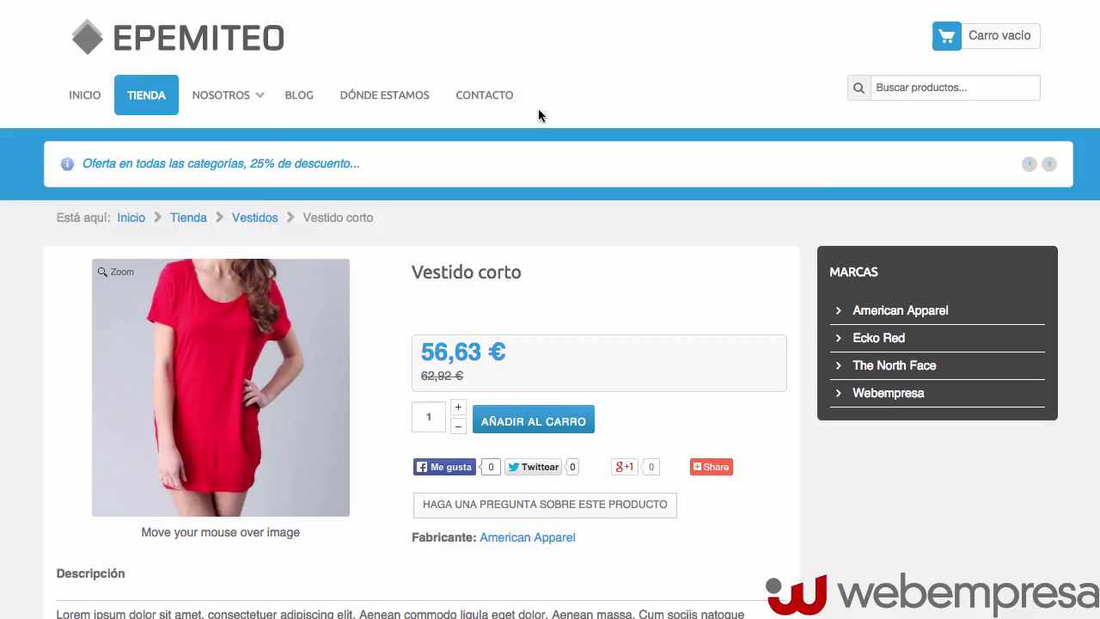
scroll(422, 185, up, 1)
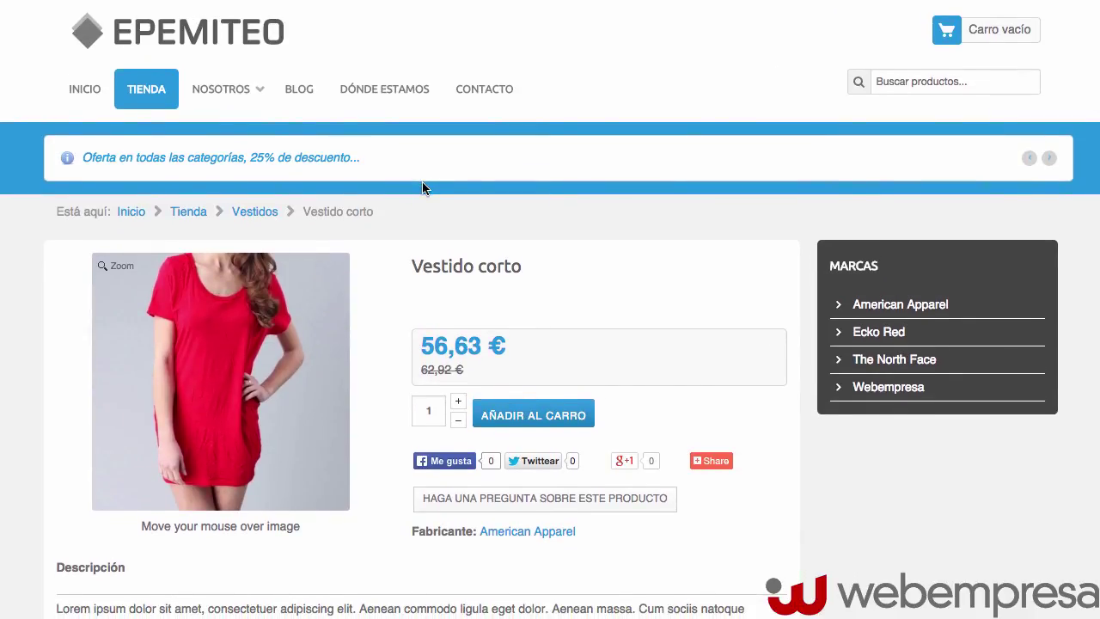
mouse_move(135, 293)
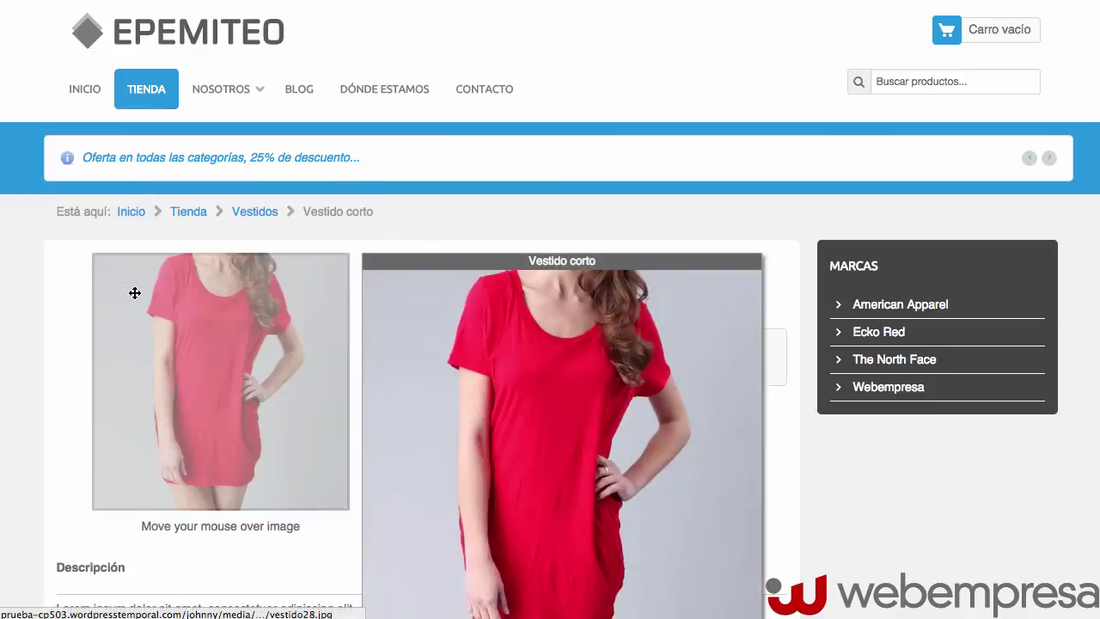